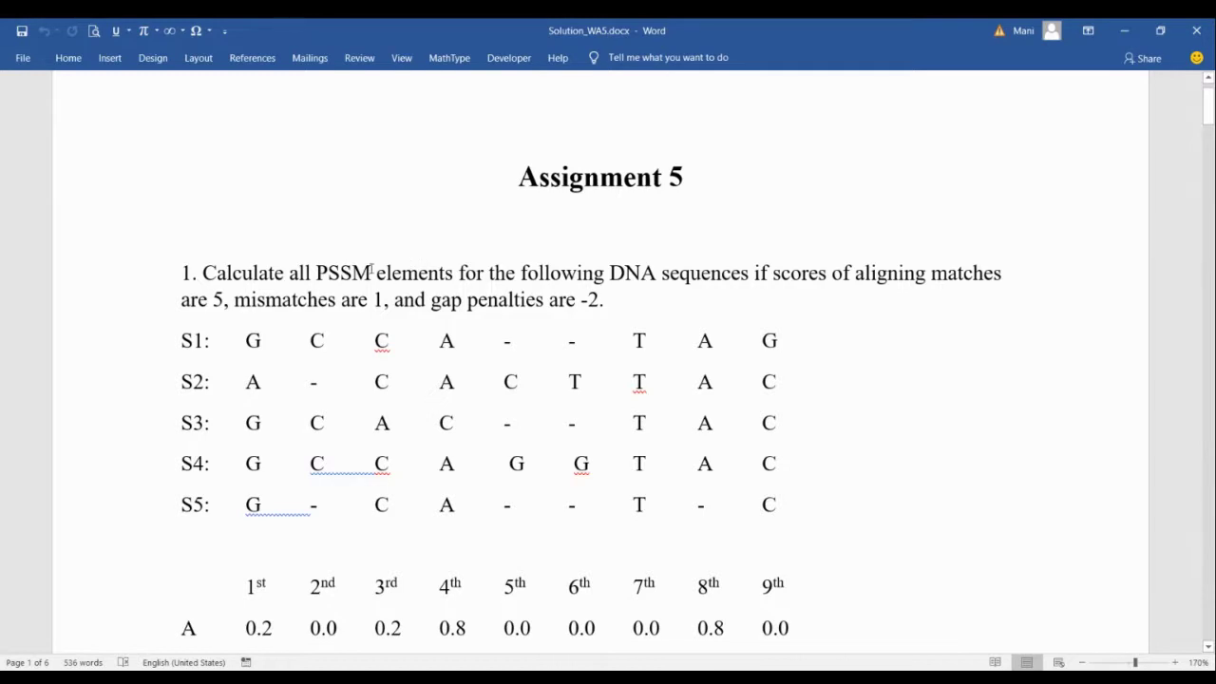
Highlight the terms 'PSSM' and 'DNA sequences' in the question, then clear the highlight
drag(372, 272, 316, 273)
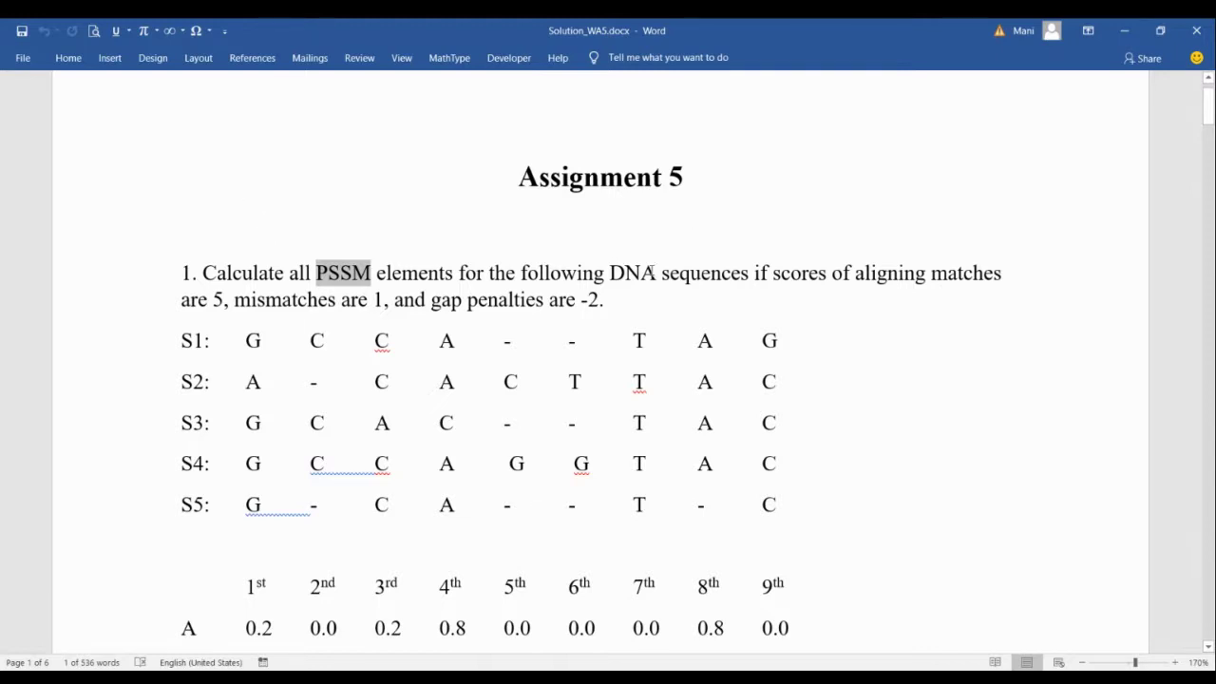
drag(750, 275, 622, 274)
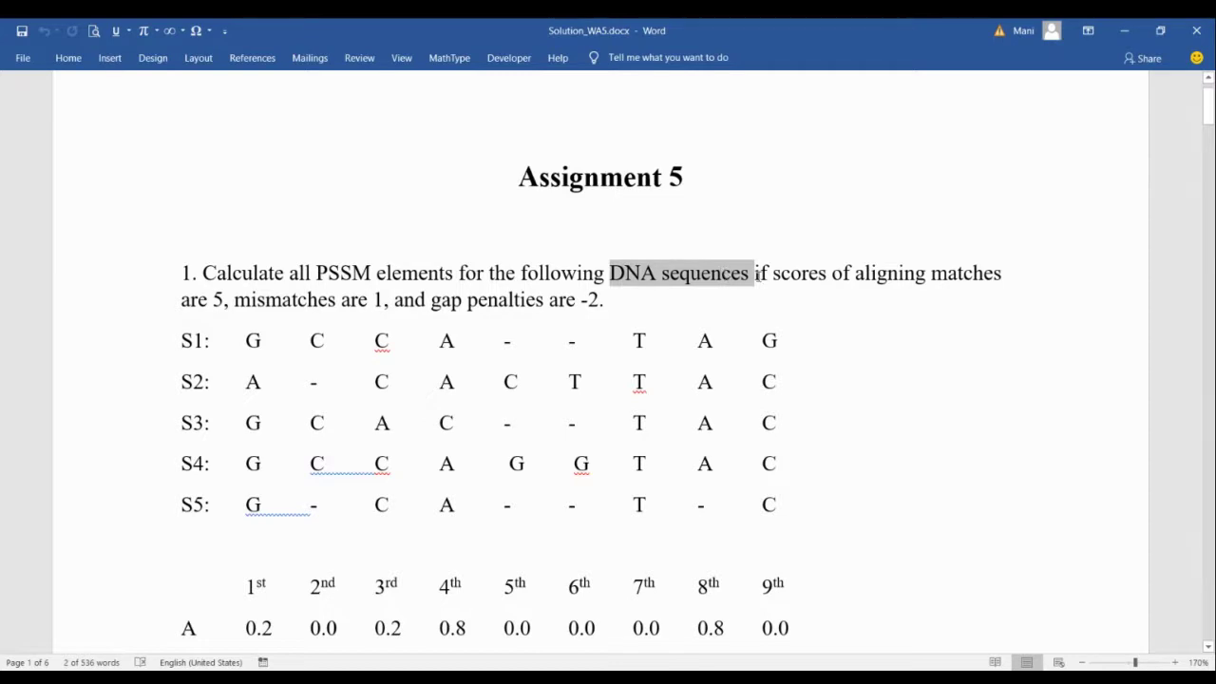
click(807, 297)
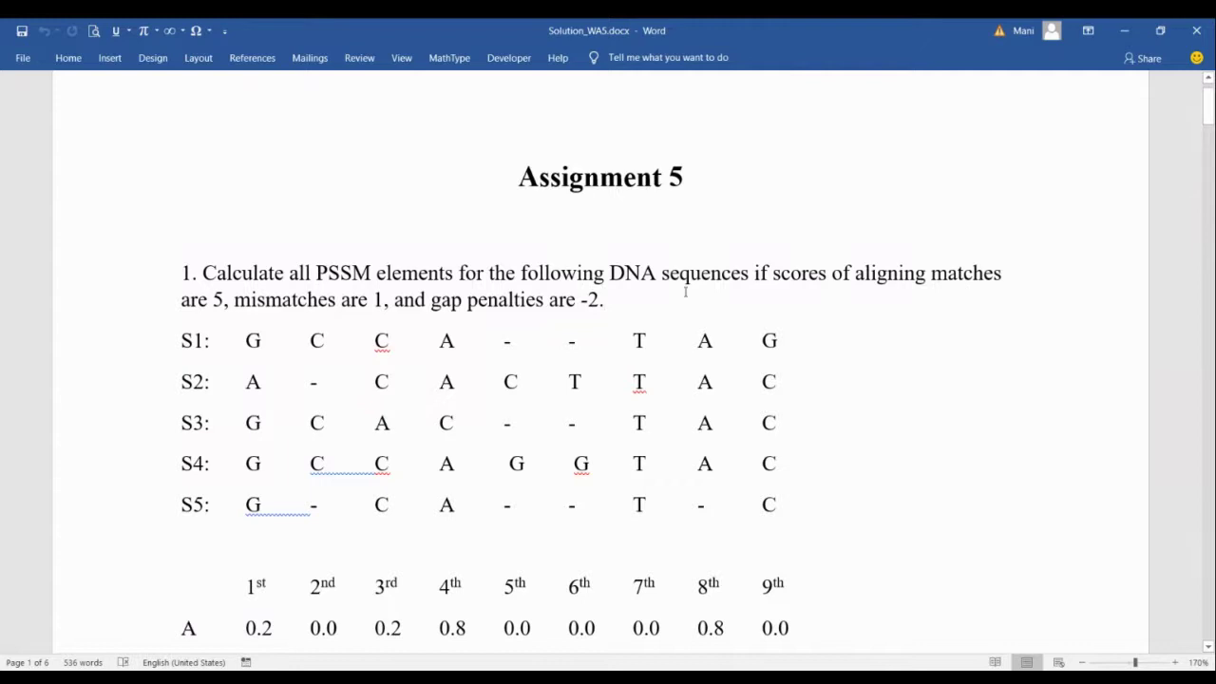
Highlight the match, mismatch and gap scores, including the -2 gap penalty, then deselect
drag(625, 300, 189, 298)
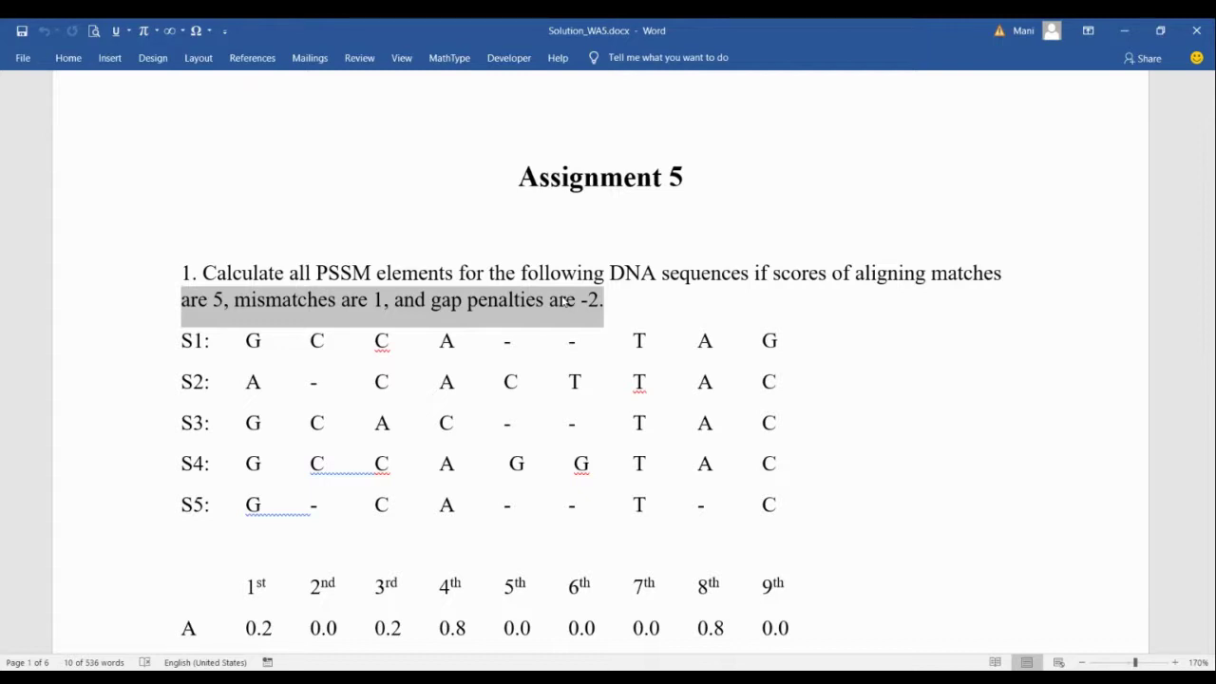
click(656, 298)
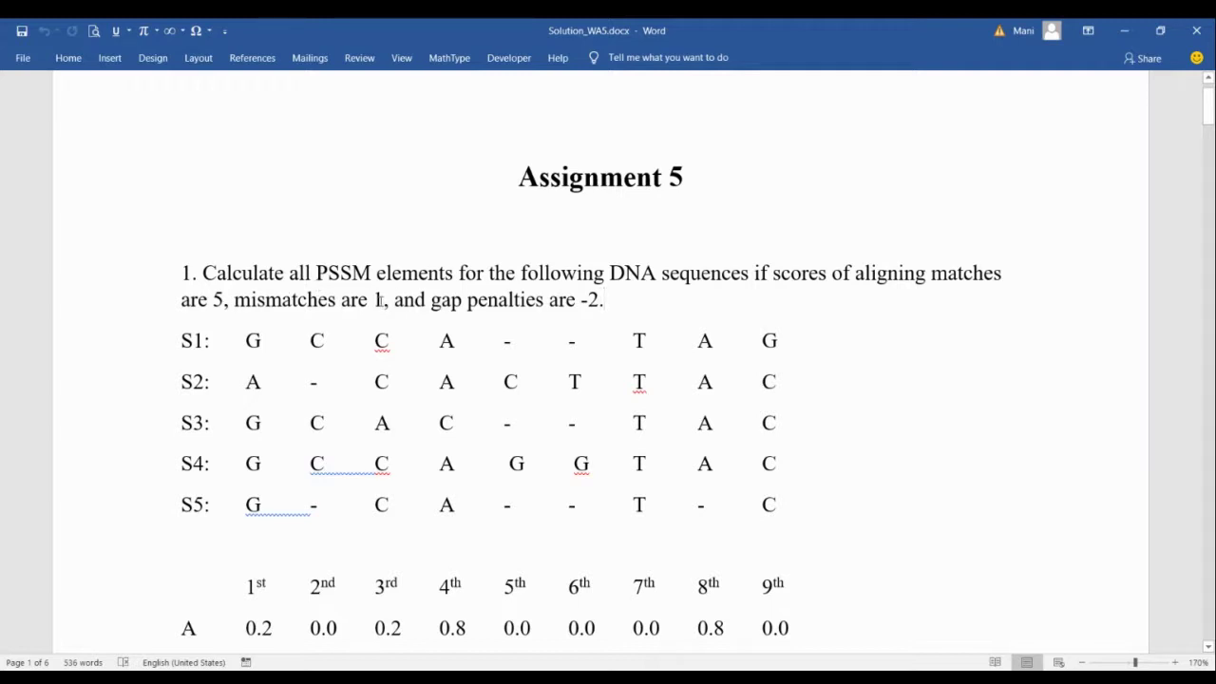
drag(604, 300, 580, 302)
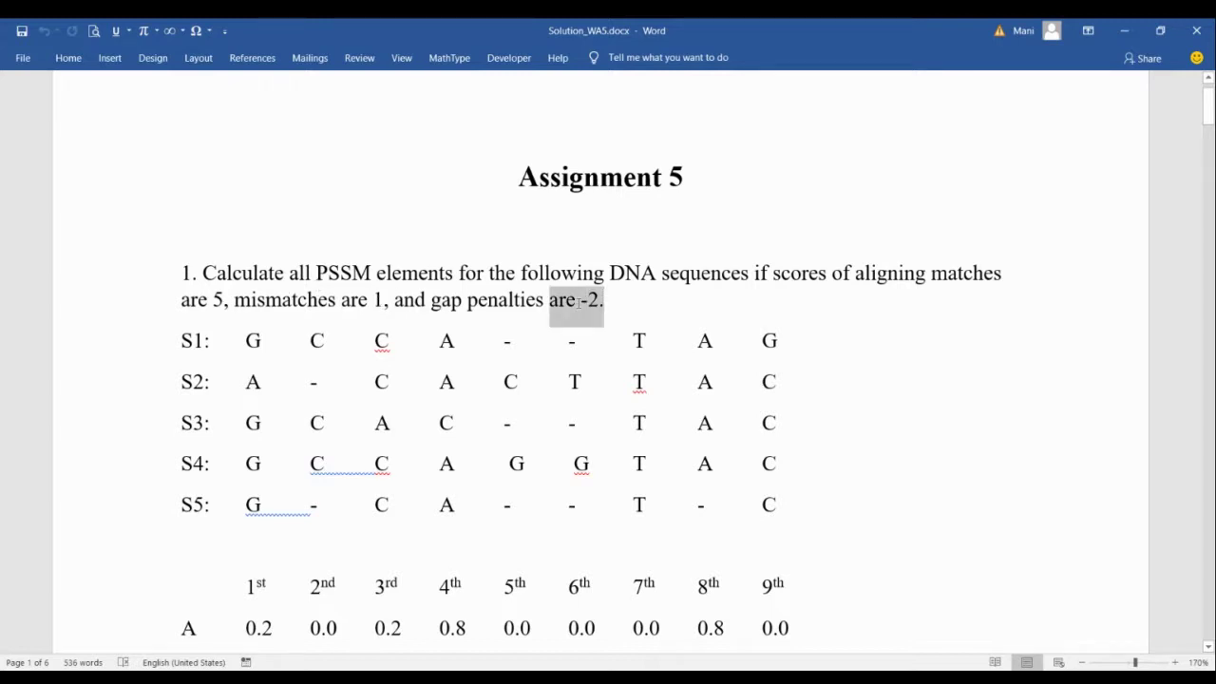
click(861, 327)
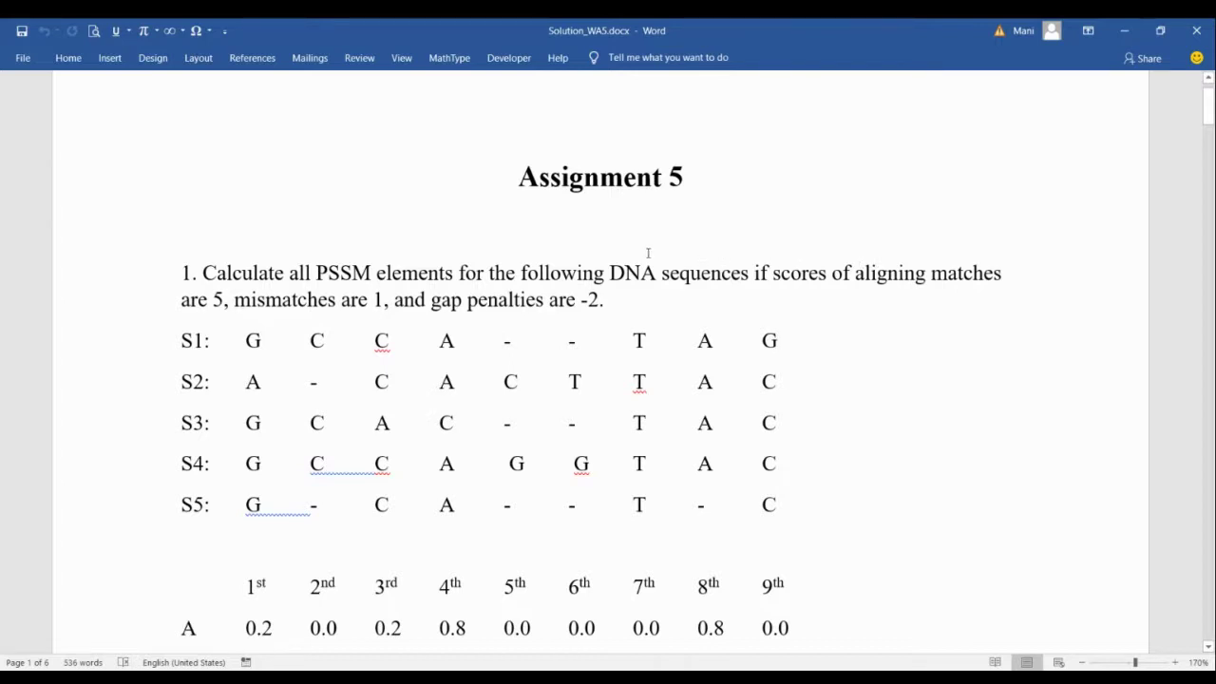
Walk through position 1: S2's A, and the 0.0 probabilities for C, T and gap
scroll(560, 254, down, 3)
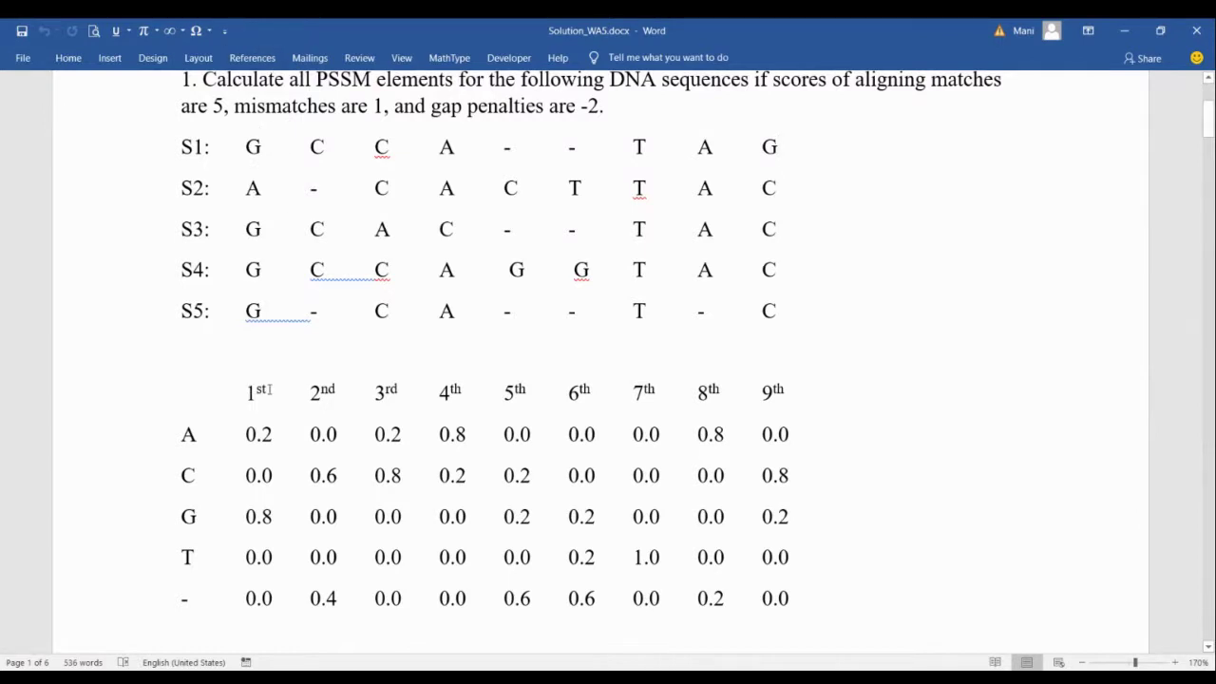
drag(268, 389, 237, 389)
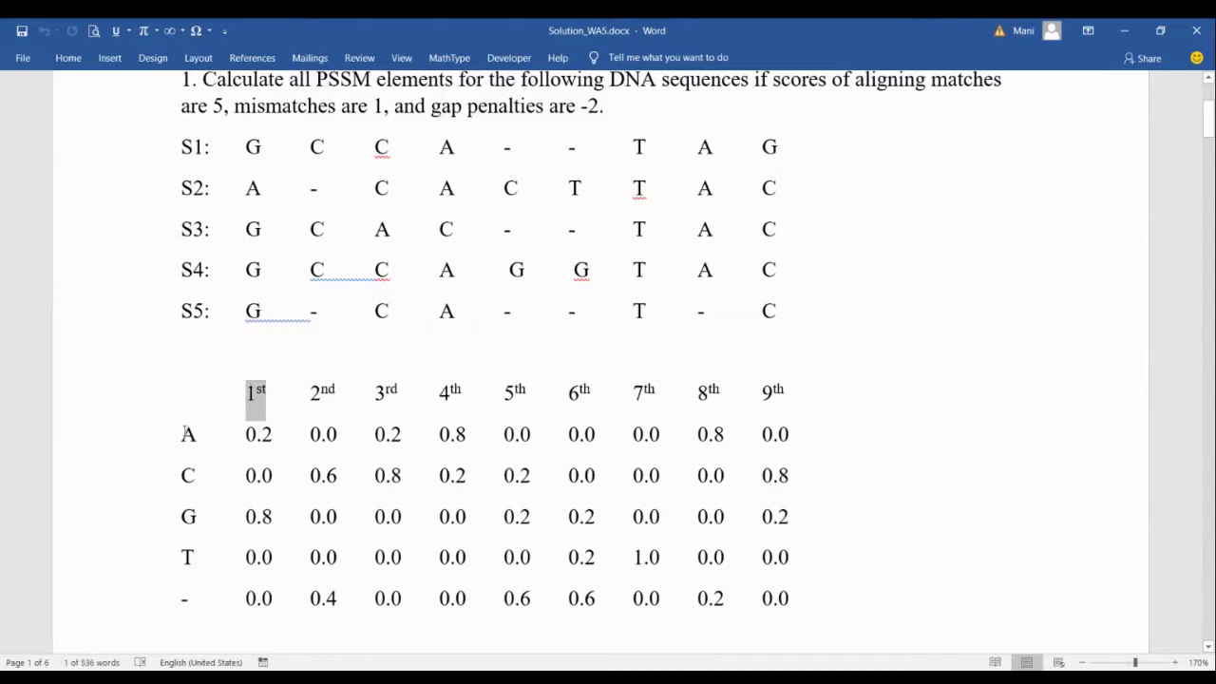
drag(264, 190, 242, 190)
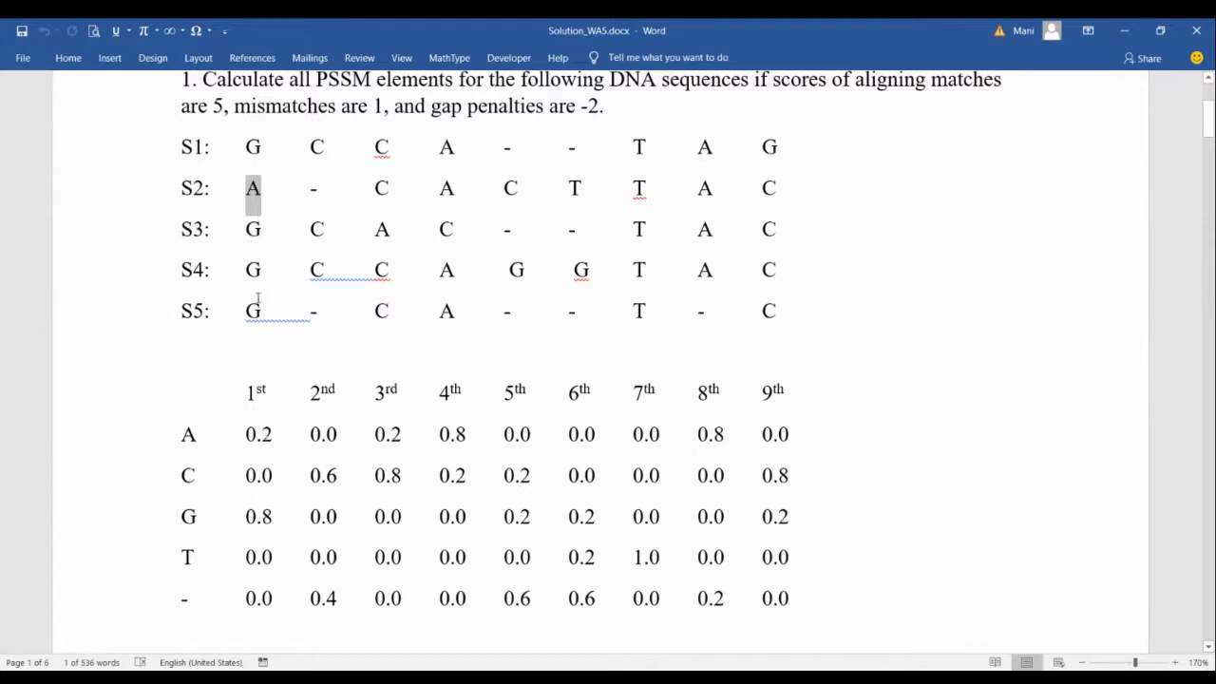
drag(272, 471, 245, 475)
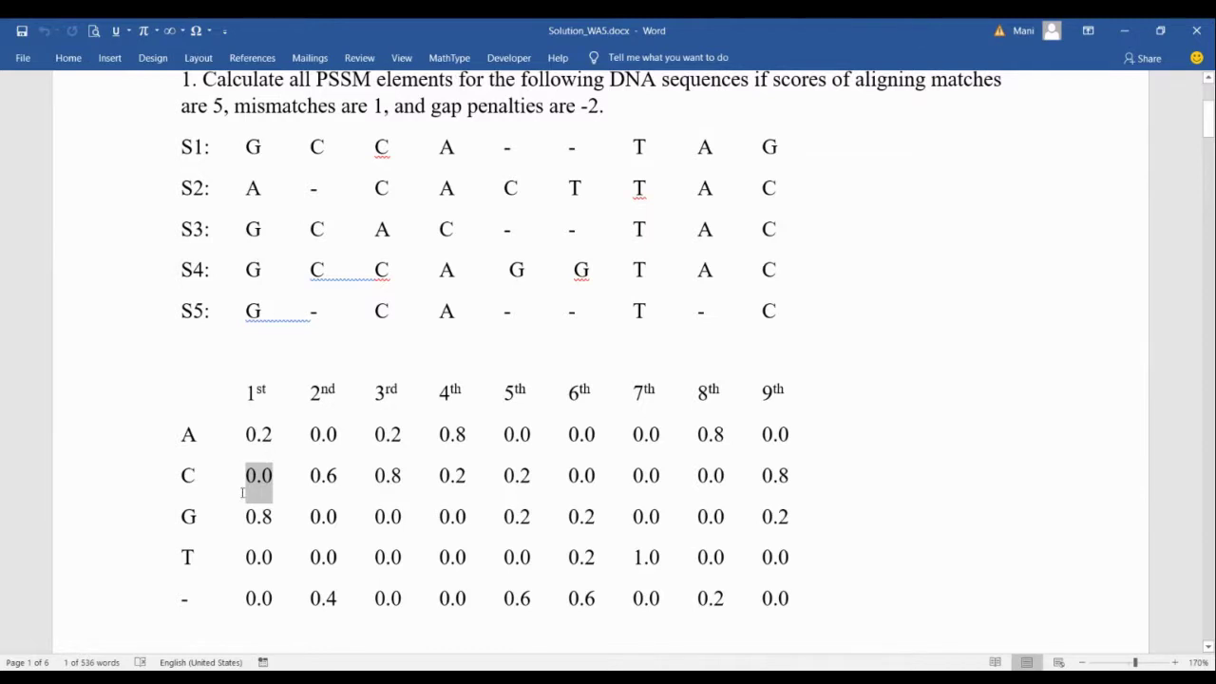
double_click(267, 555)
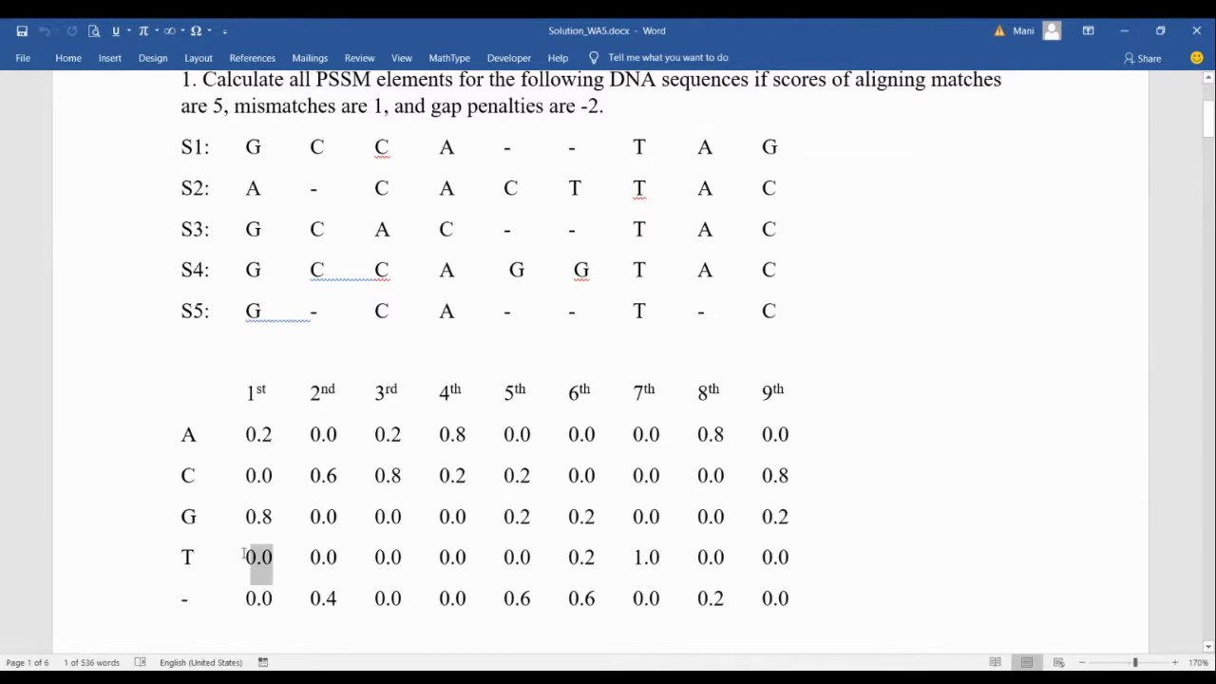
double_click(270, 598)
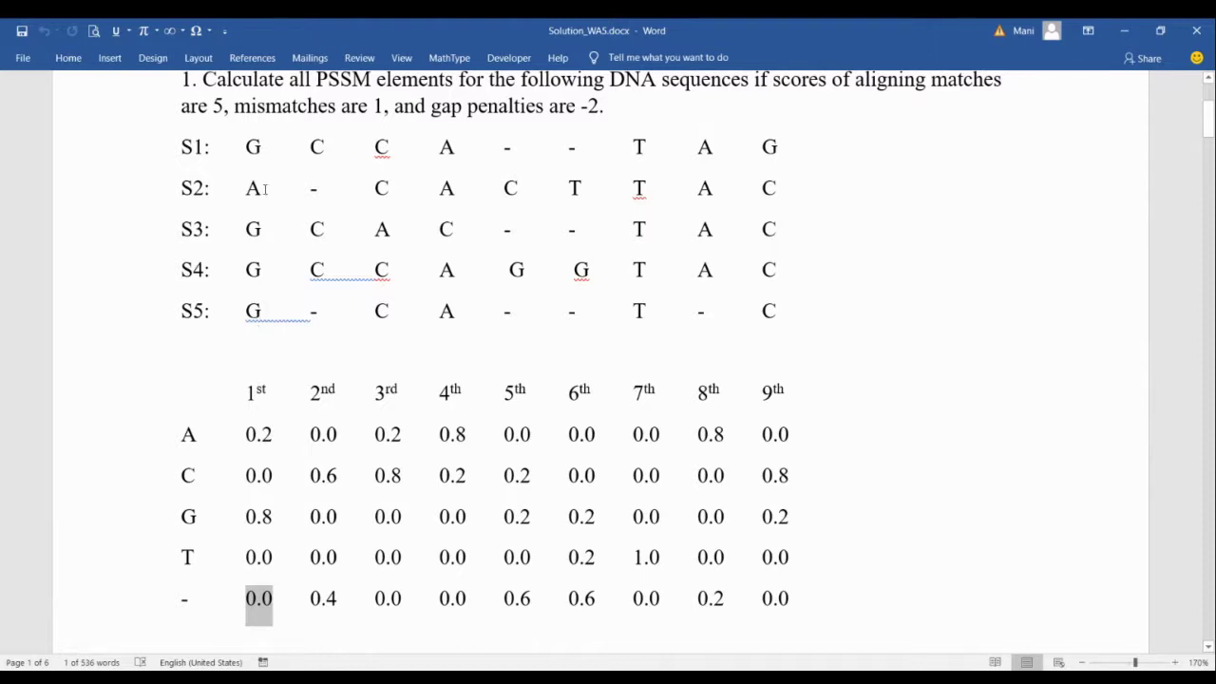
drag(267, 188, 245, 188)
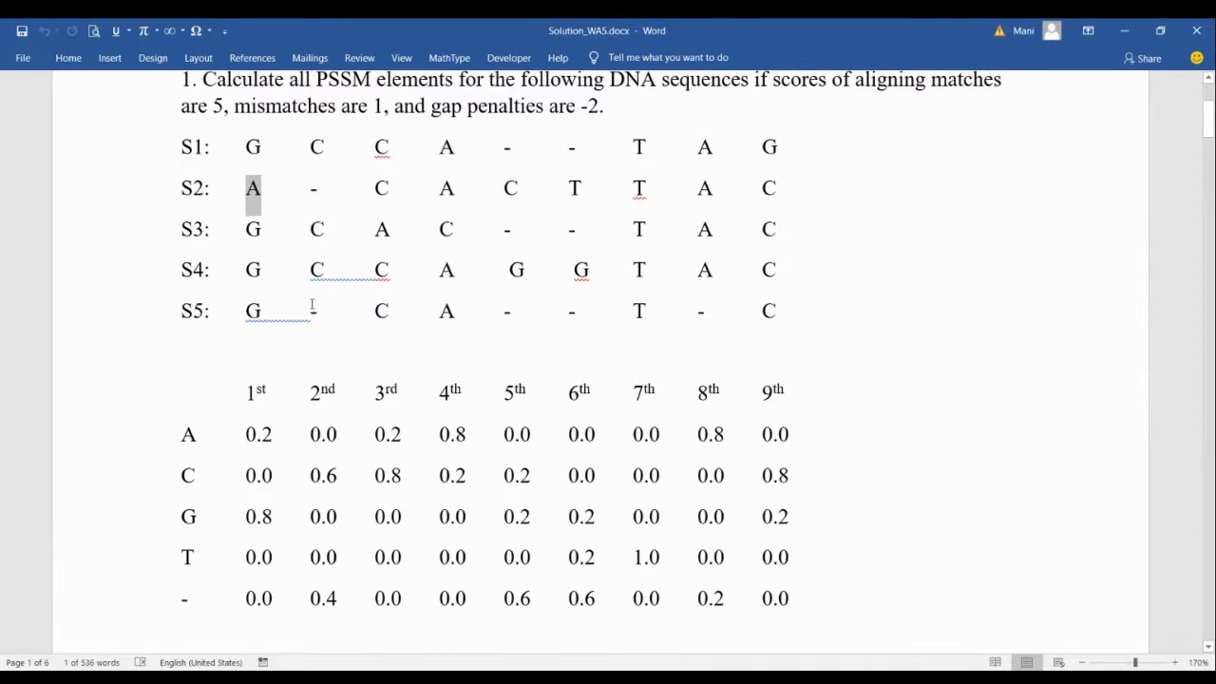
click(367, 186)
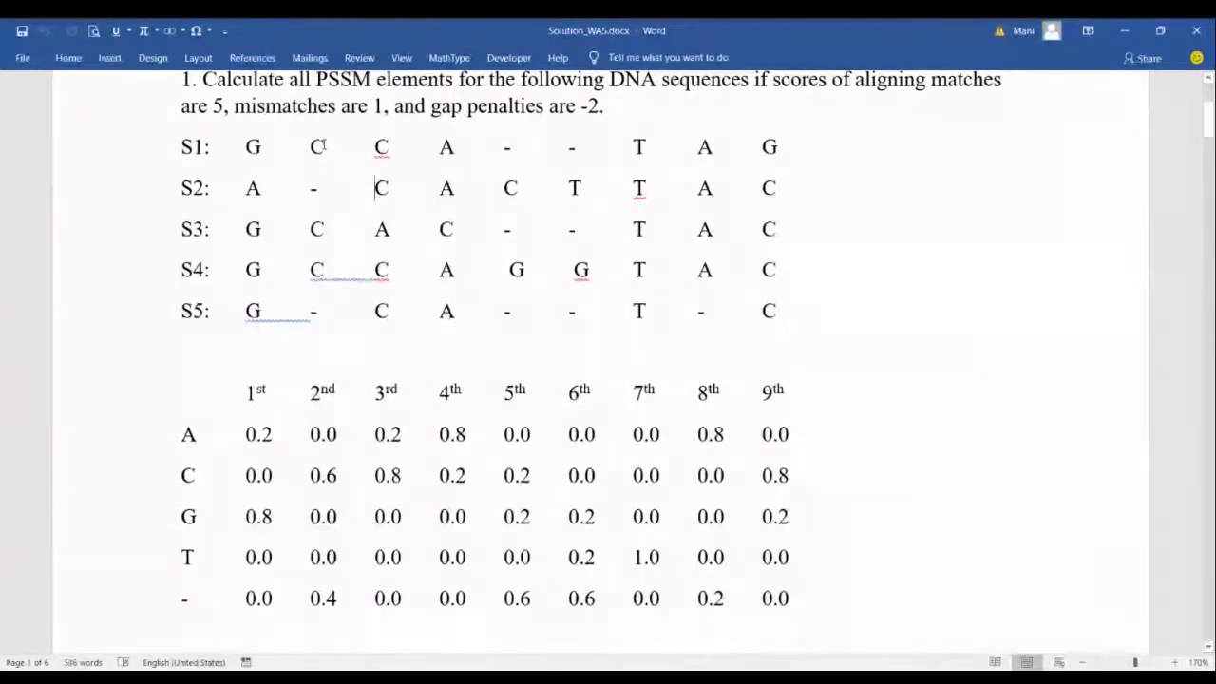
Highlight position 2's C in S1 and S3 and the gaps in S2 and S5
double_click(319, 145)
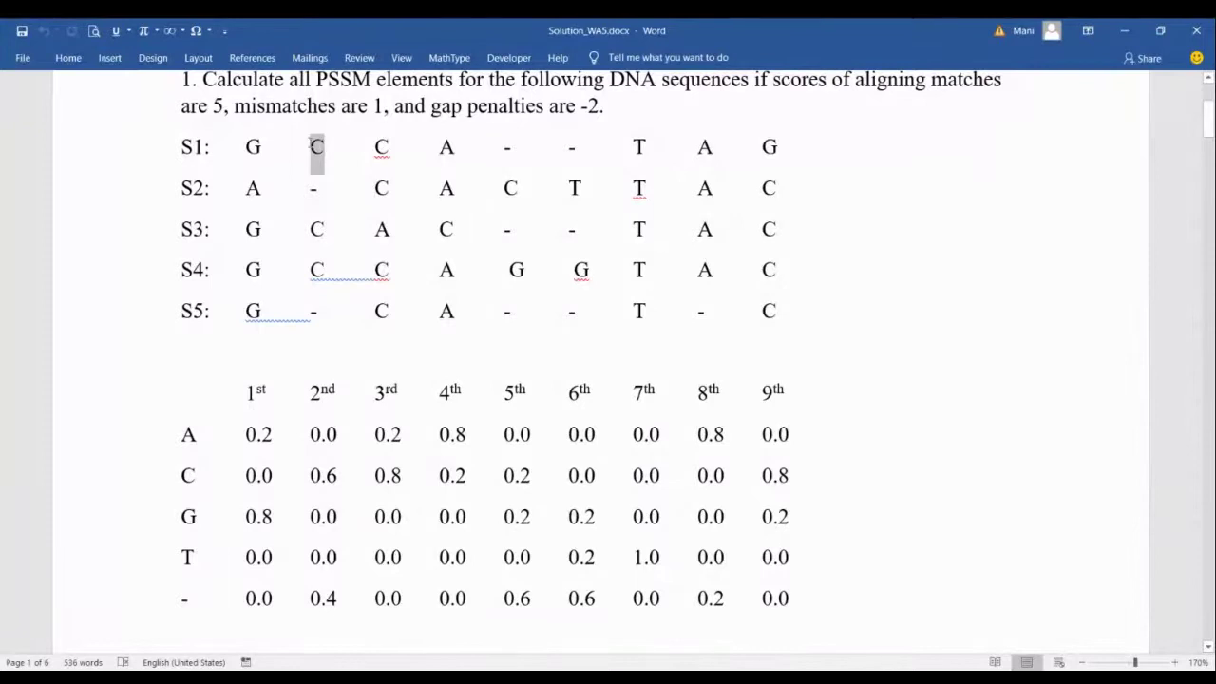
double_click(319, 229)
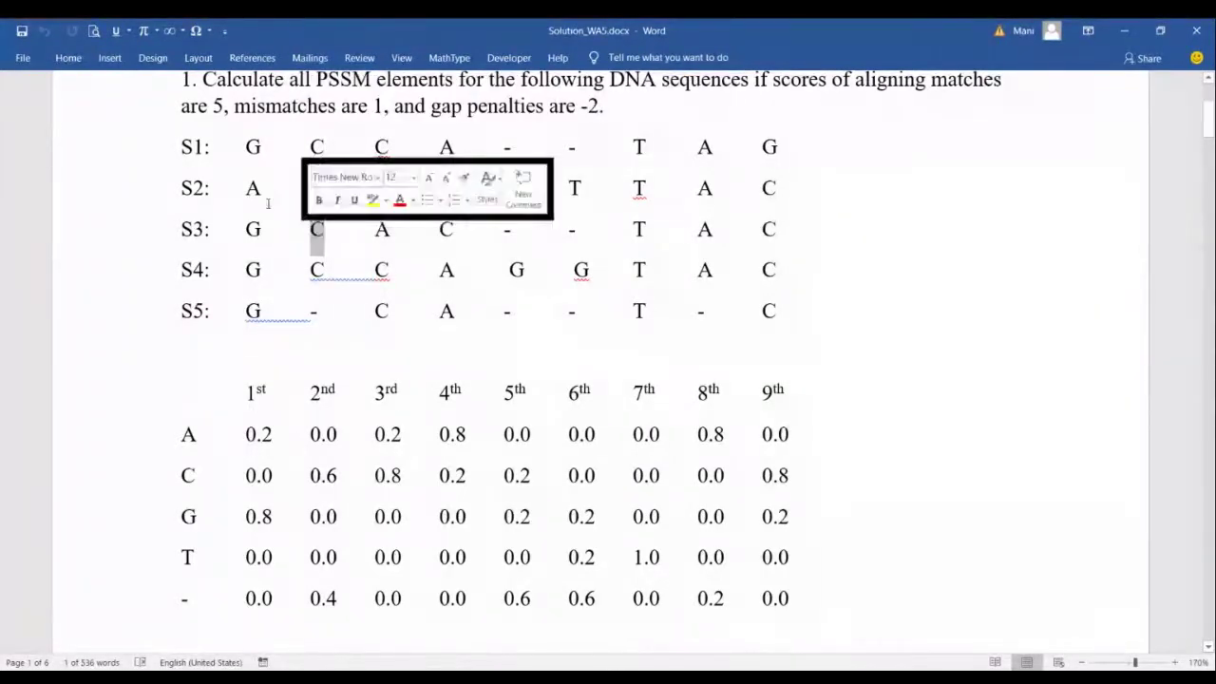
double_click(313, 187)
double_click(313, 311)
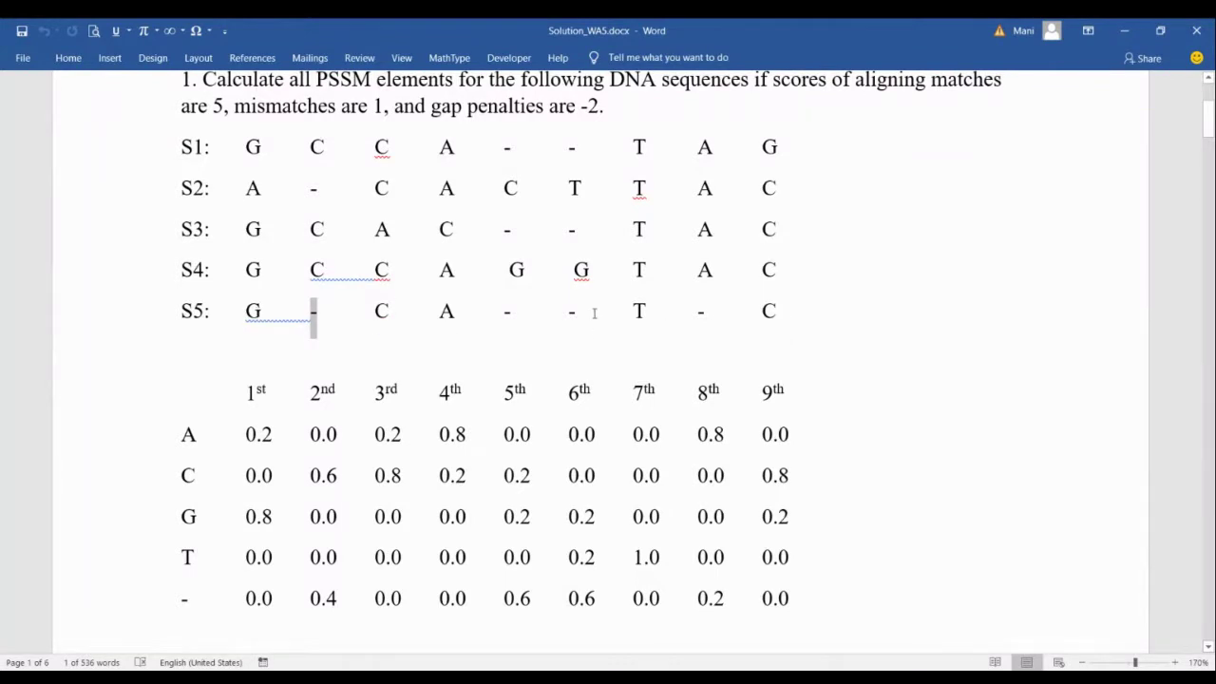
click(675, 312)
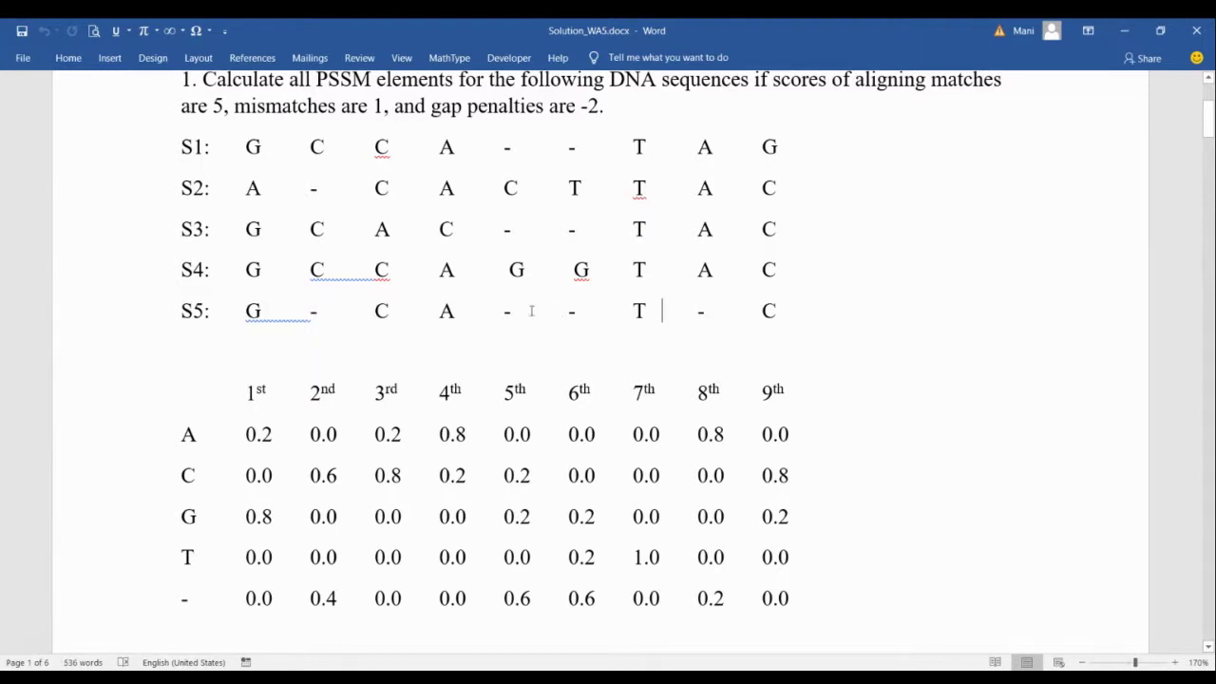
Scroll down past the calculations to the final PSSM table on page 5
scroll(378, 311, up, 3)
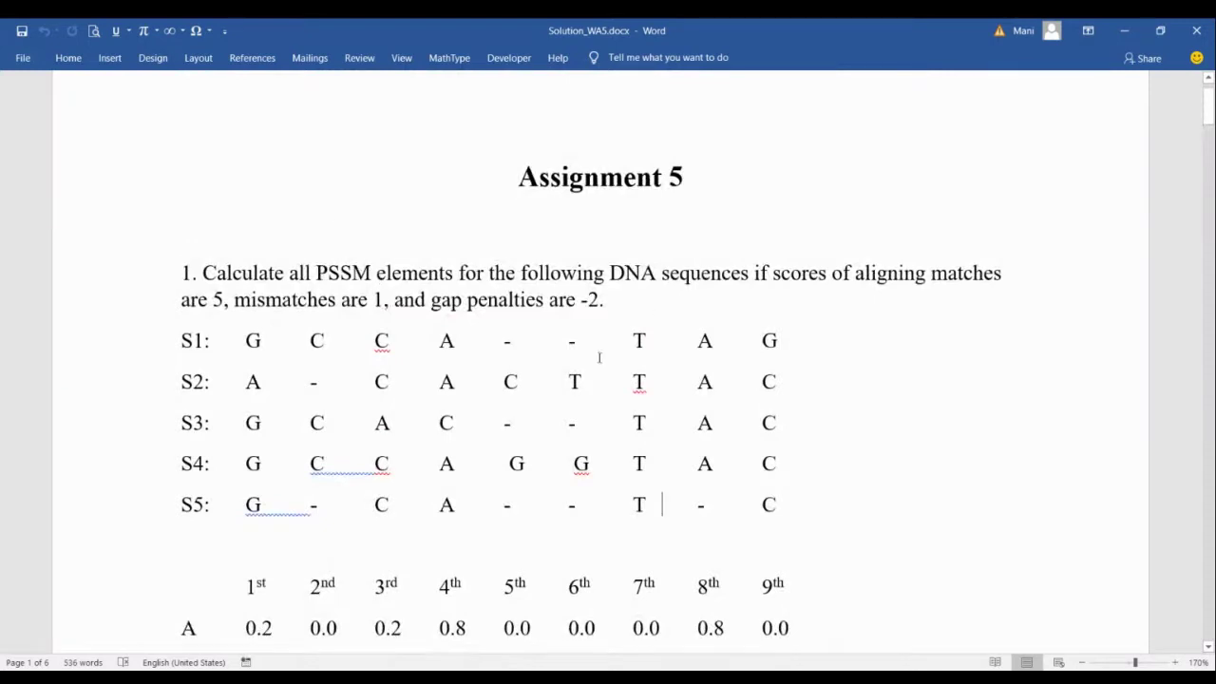
scroll(858, 484, down, 5)
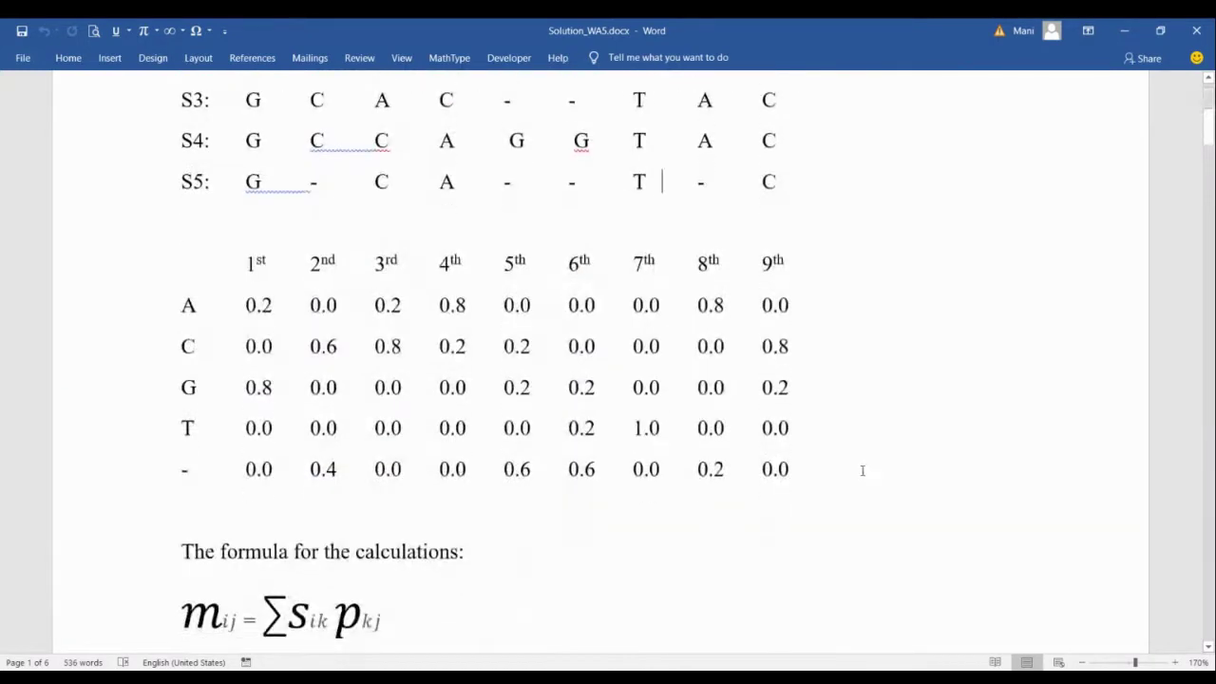
scroll(858, 466, down, 4)
scroll(857, 467, up, 2)
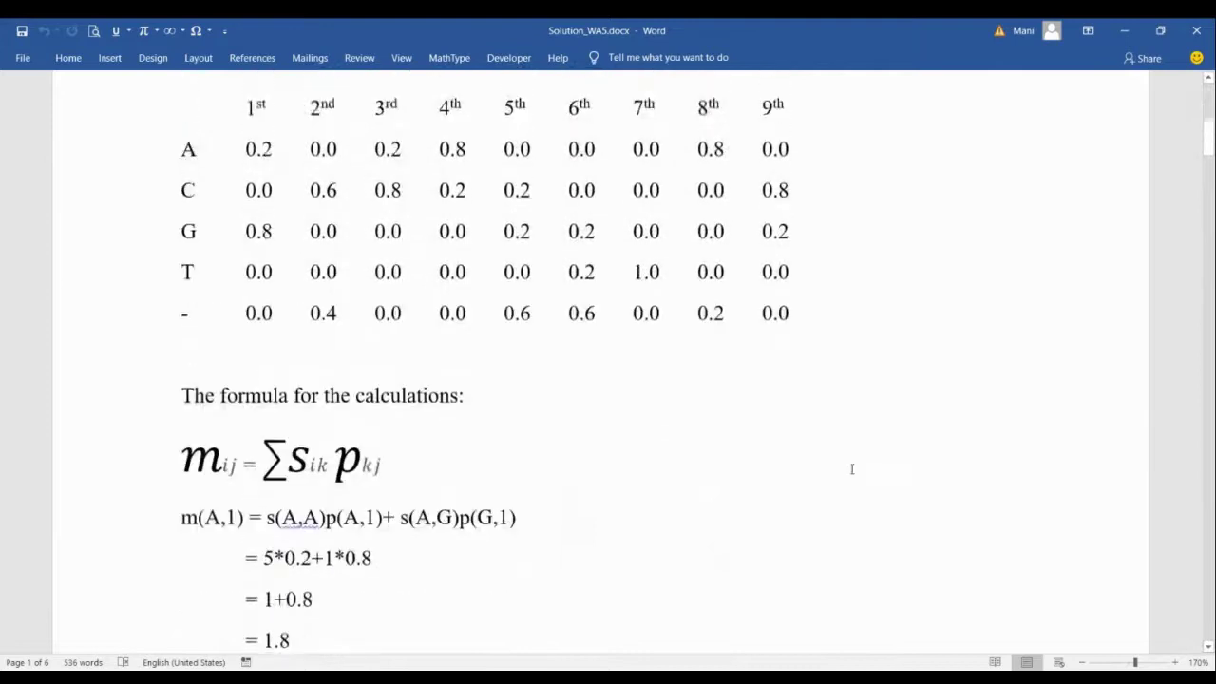
scroll(552, 403, down, 2)
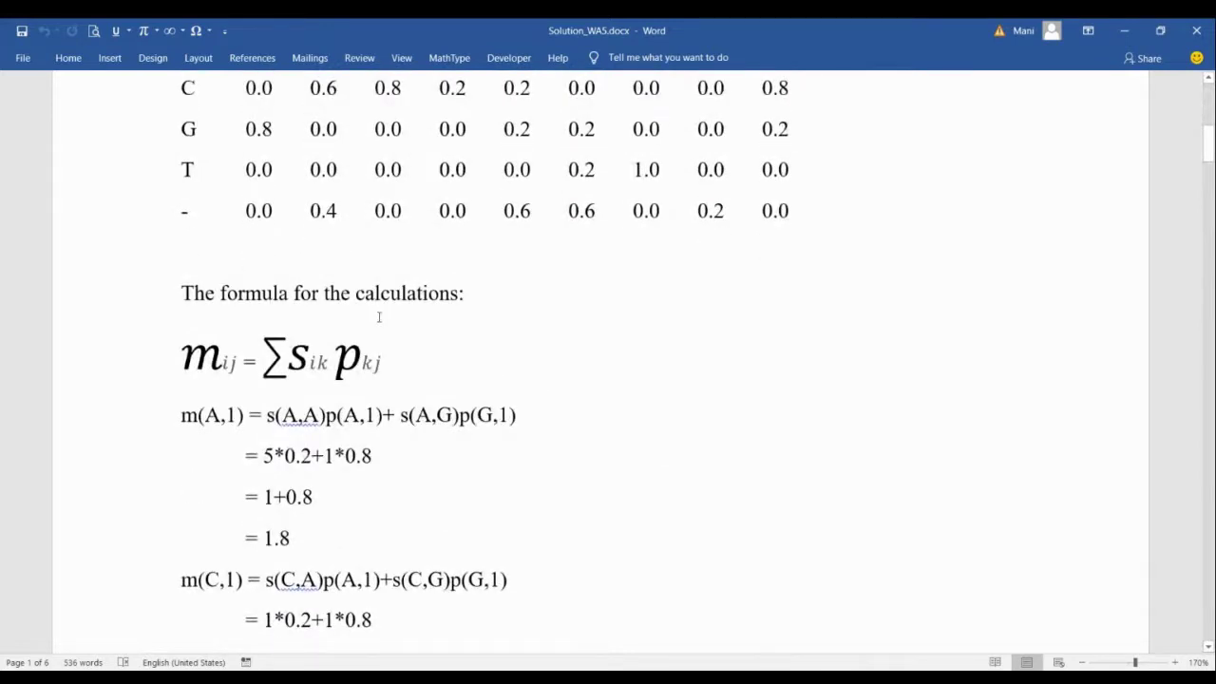
scroll(378, 317, up, 2)
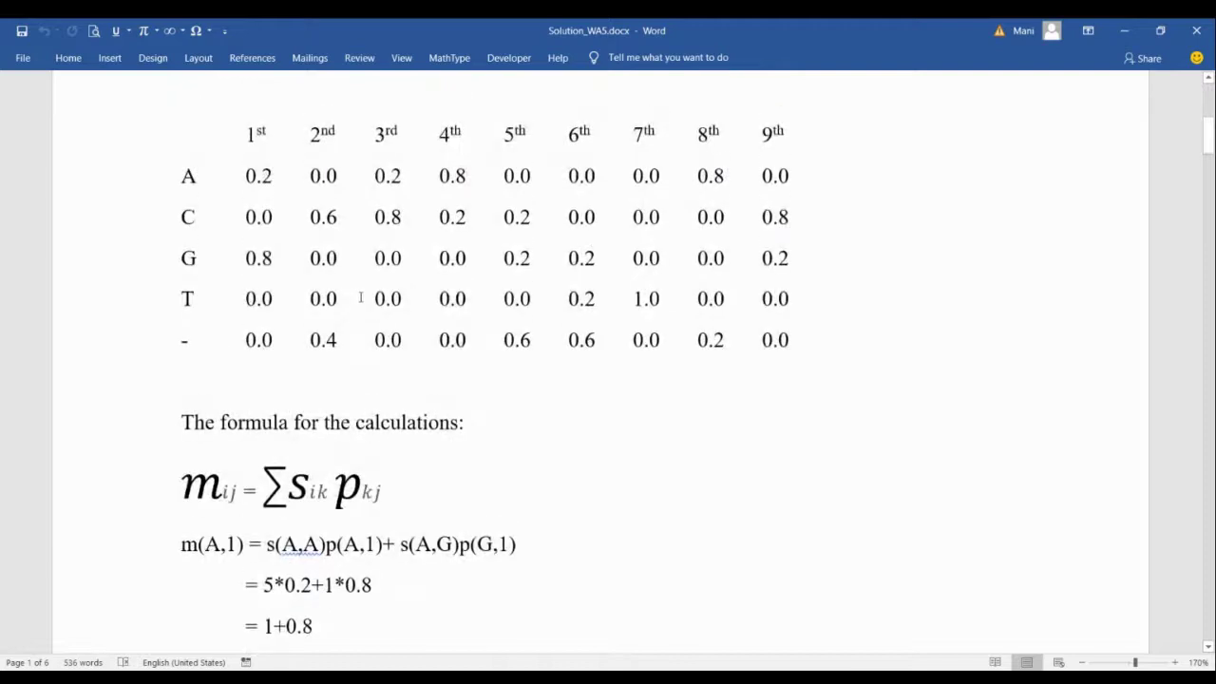
scroll(643, 436, down, 20)
scroll(747, 417, down, 20)
scroll(778, 342, down, 6)
scroll(808, 290, up, 1)
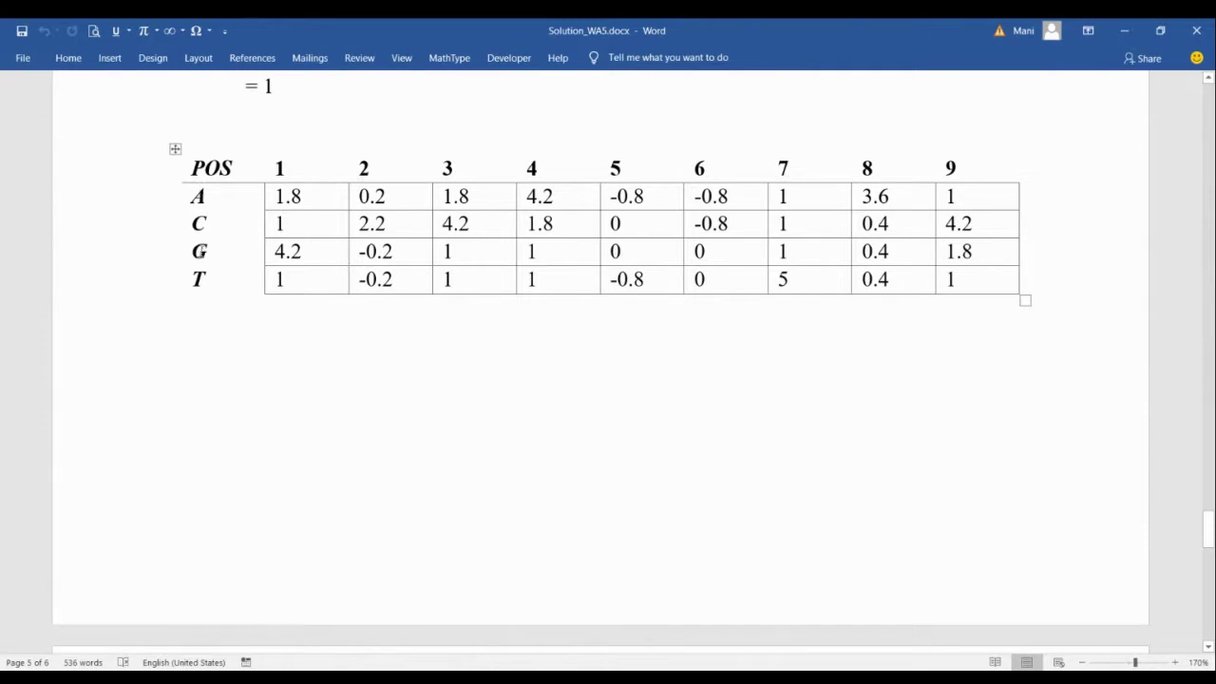
Highlight the POS header and the table's first column in the final PSSM table
drag(234, 169, 189, 168)
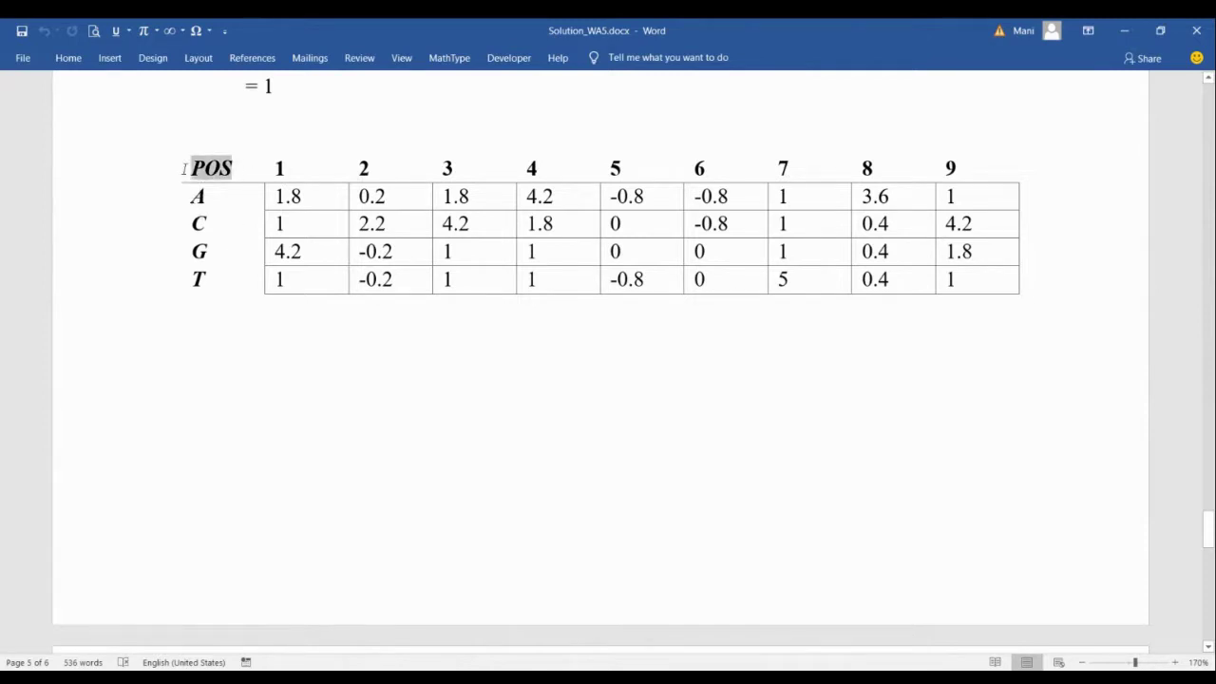
click(248, 154)
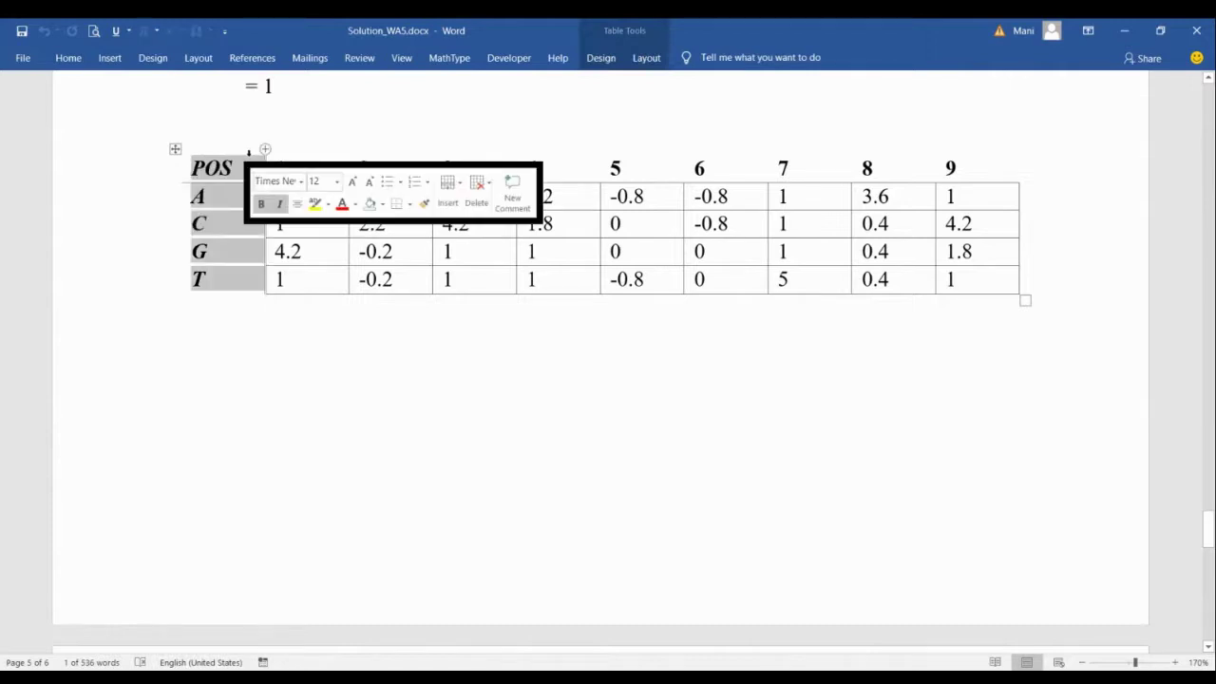
click(239, 137)
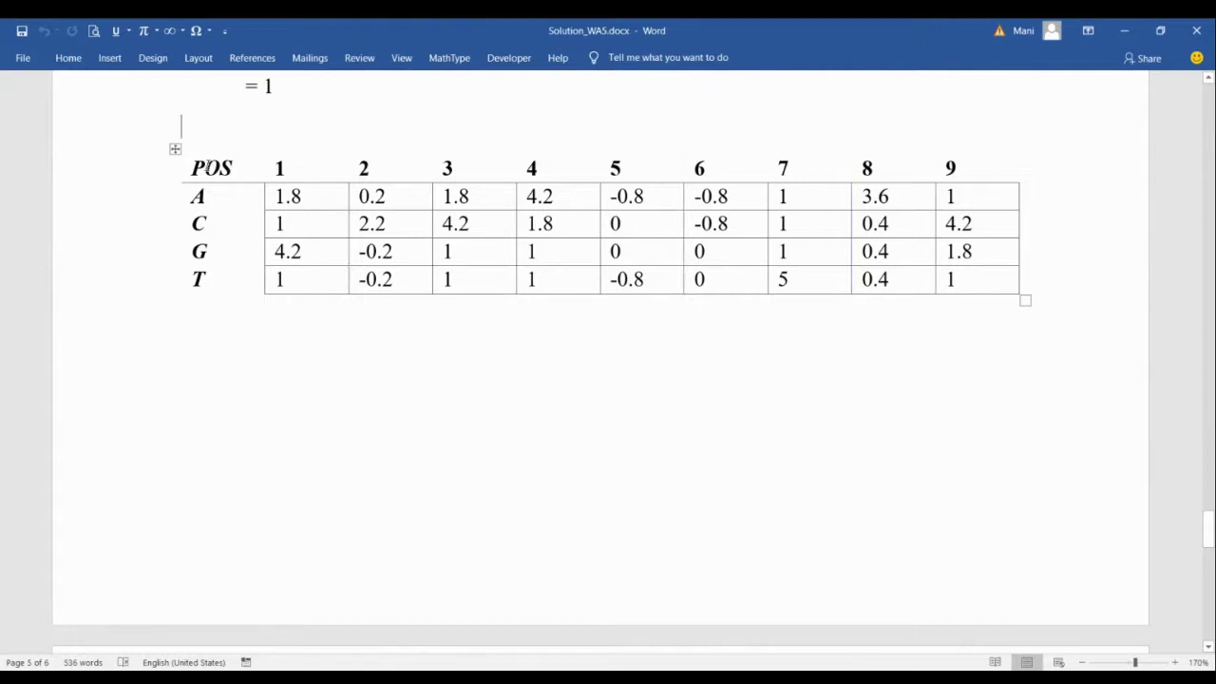
drag(228, 169, 187, 165)
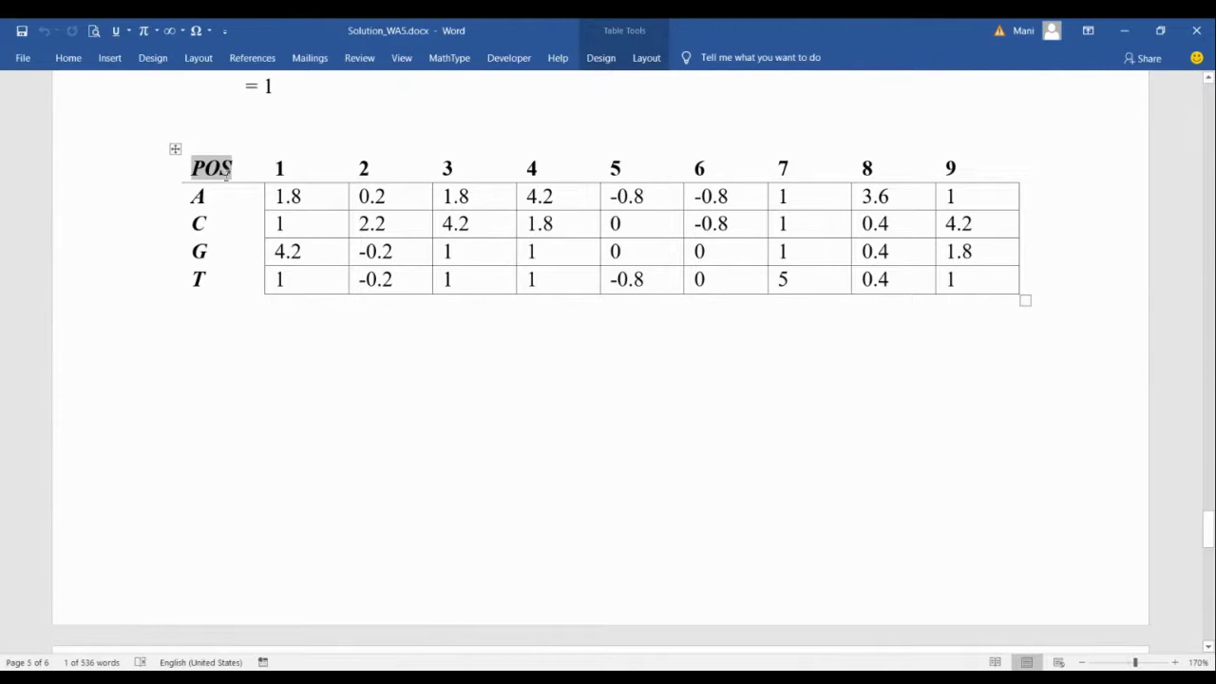
Return to the formula m_ij = Σ s_ik p_kj and select it
scroll(472, 266, up, 4)
scroll(469, 341, down, 2)
scroll(670, 442, up, 15)
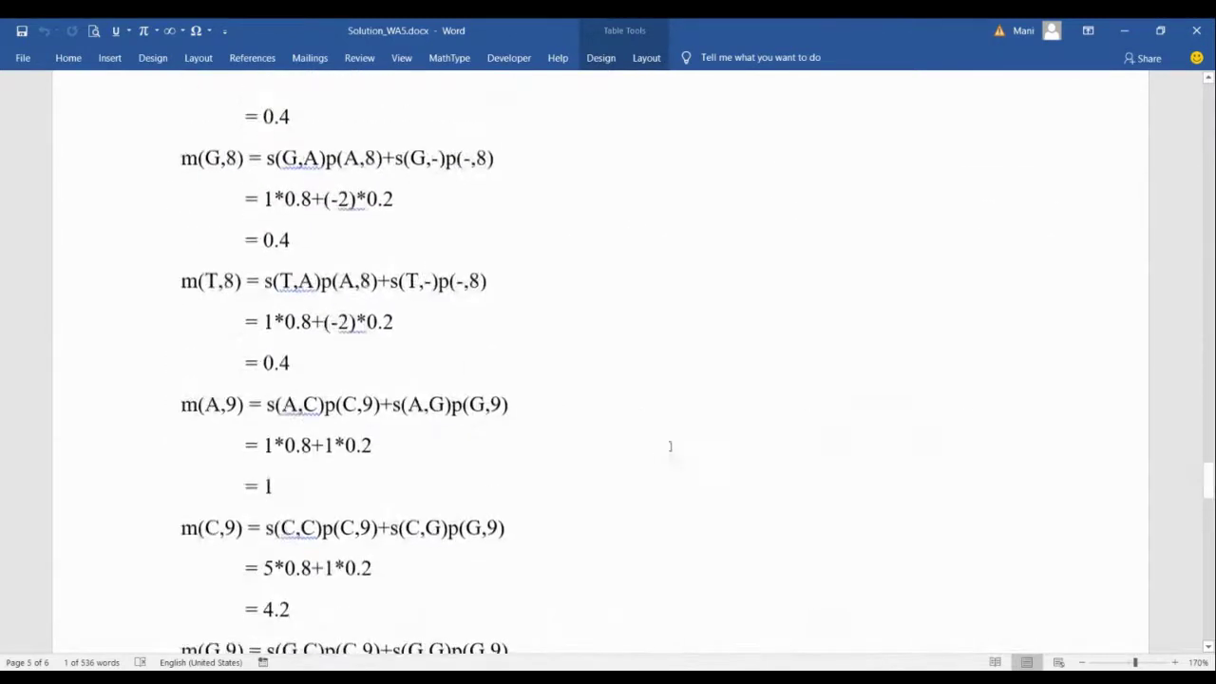
scroll(652, 450, up, 20)
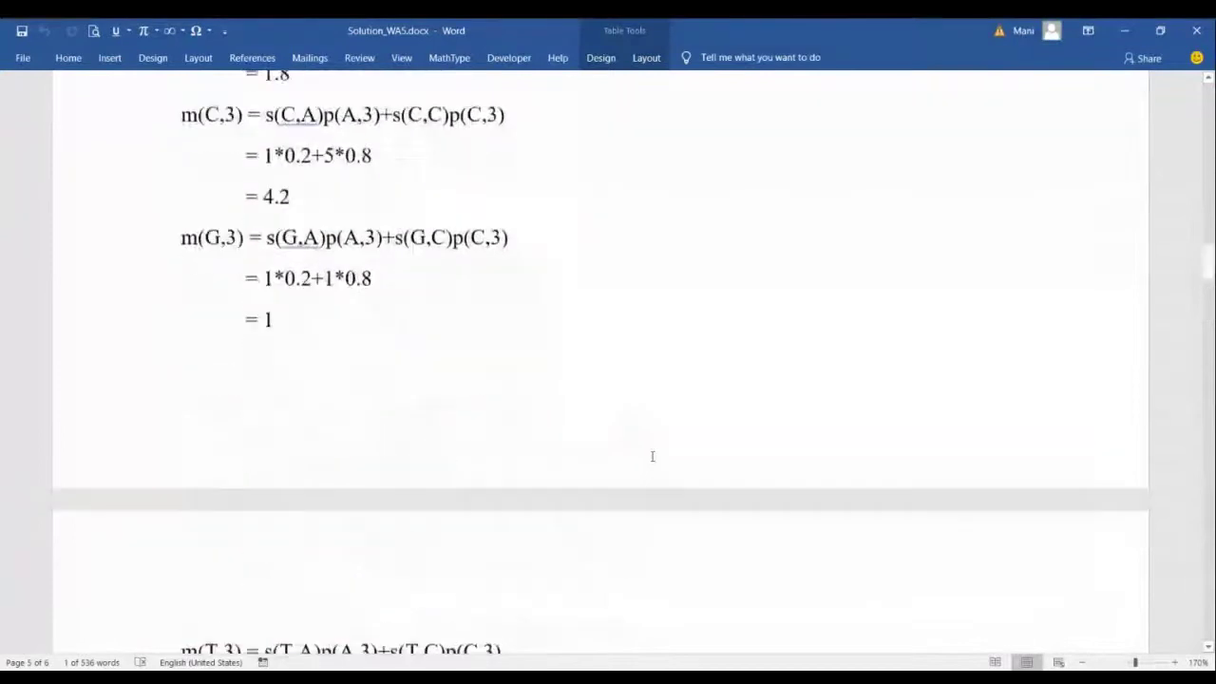
scroll(655, 464, up, 6)
scroll(483, 211, down, 6)
scroll(485, 244, up, 1)
scroll(484, 244, up, 3)
drag(421, 361, 192, 371)
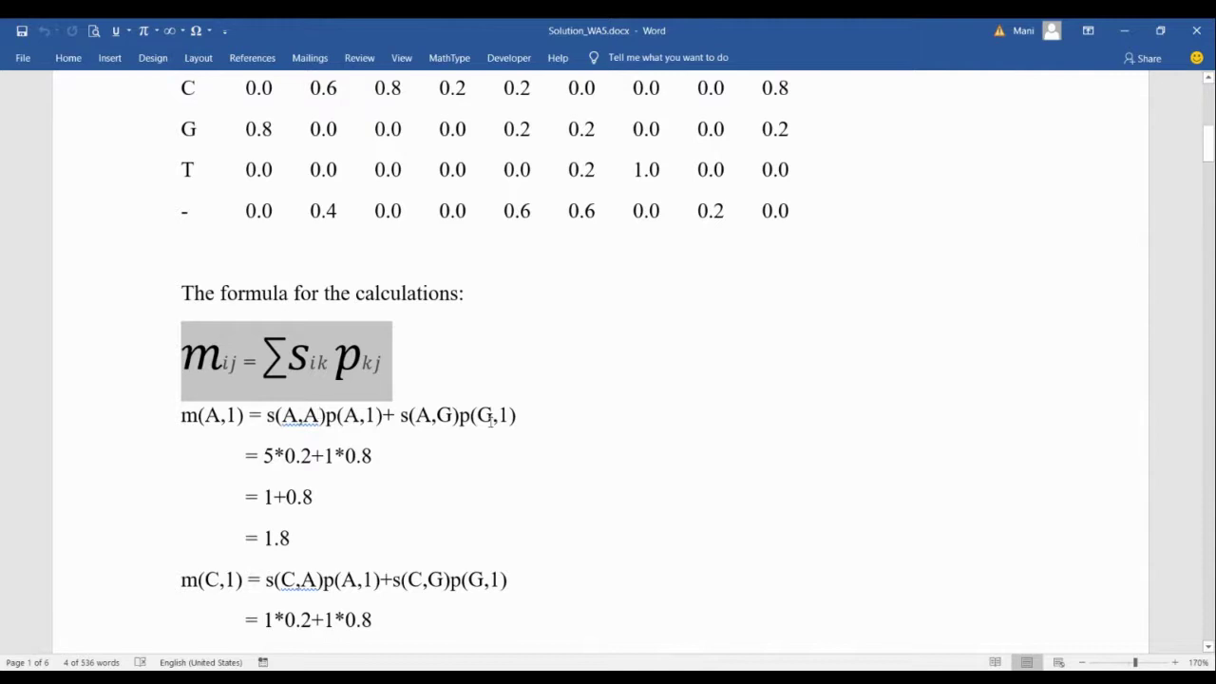
click(519, 415)
drag(516, 415, 250, 418)
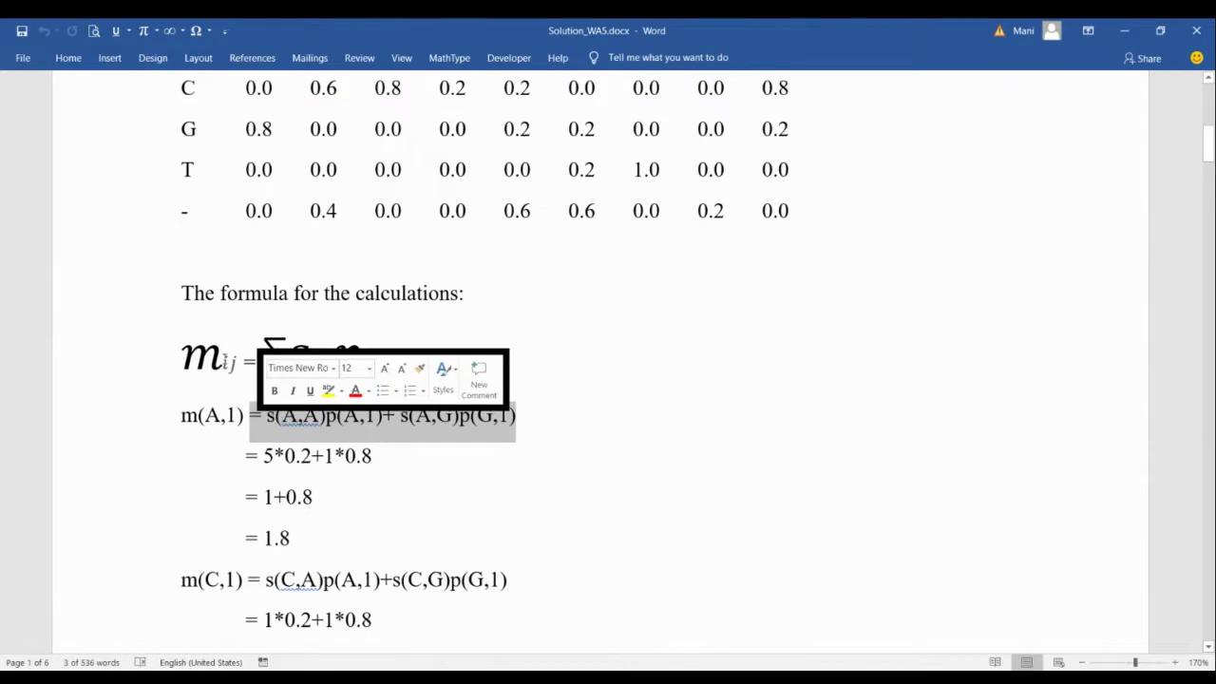
click(570, 380)
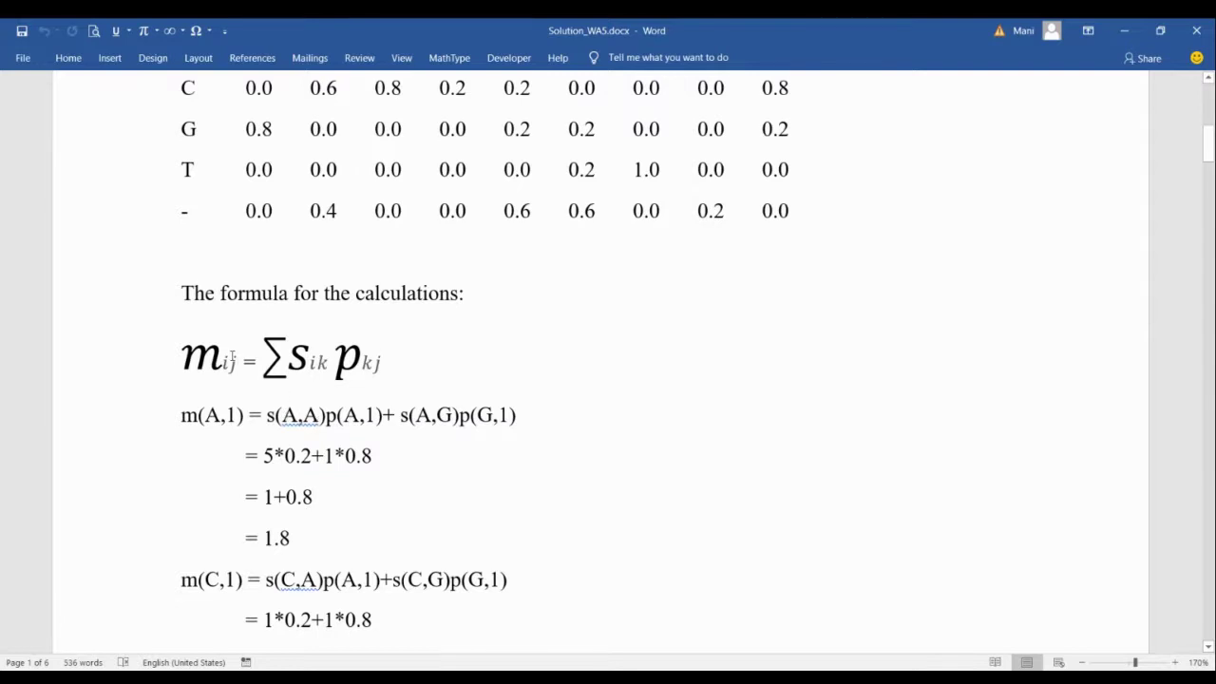
scroll(252, 361, down, 1)
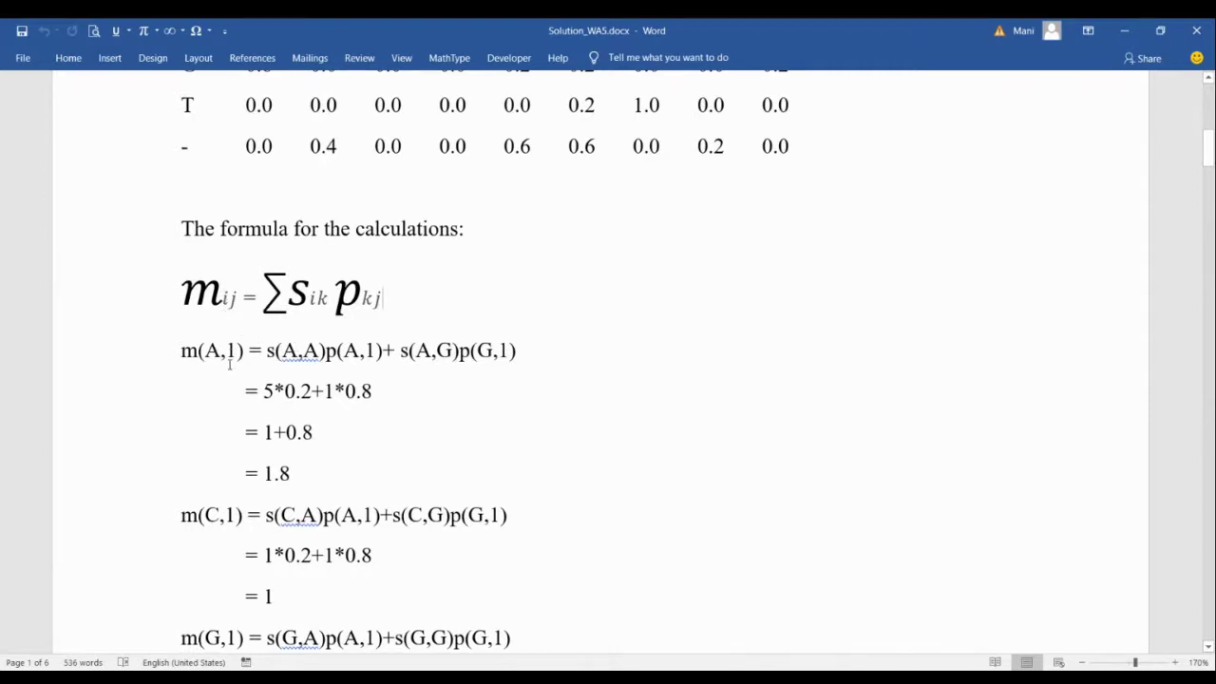
scroll(229, 364, up, 3)
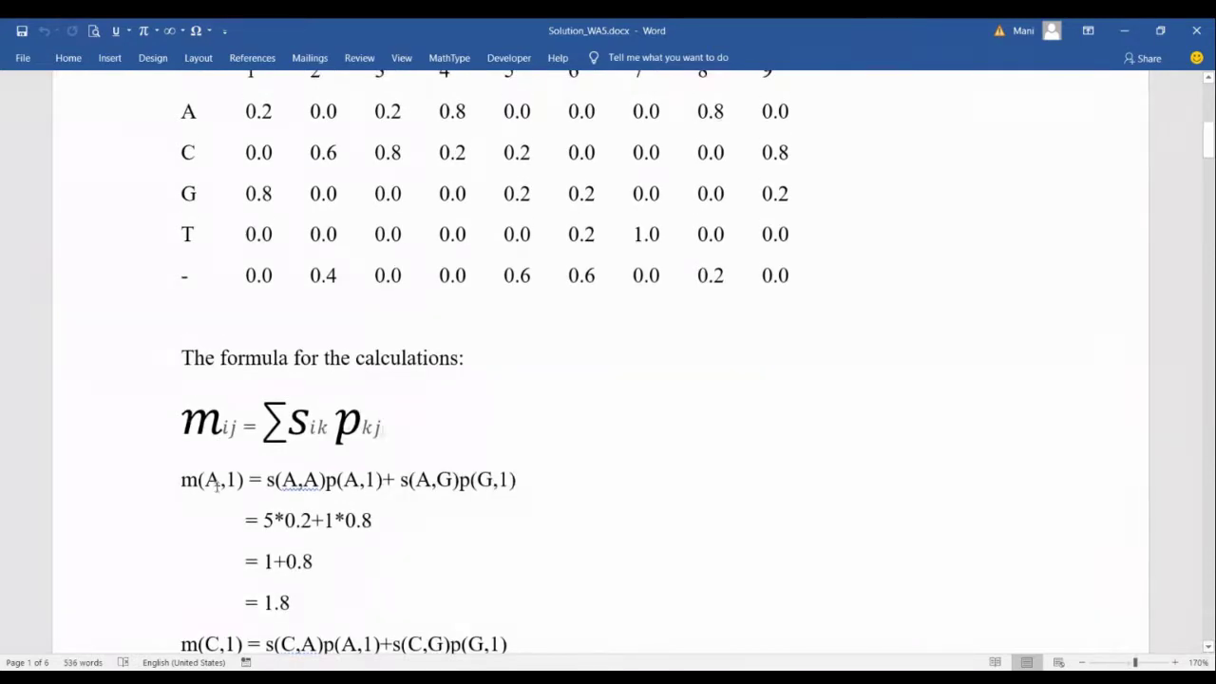
scroll(217, 484, down, 20)
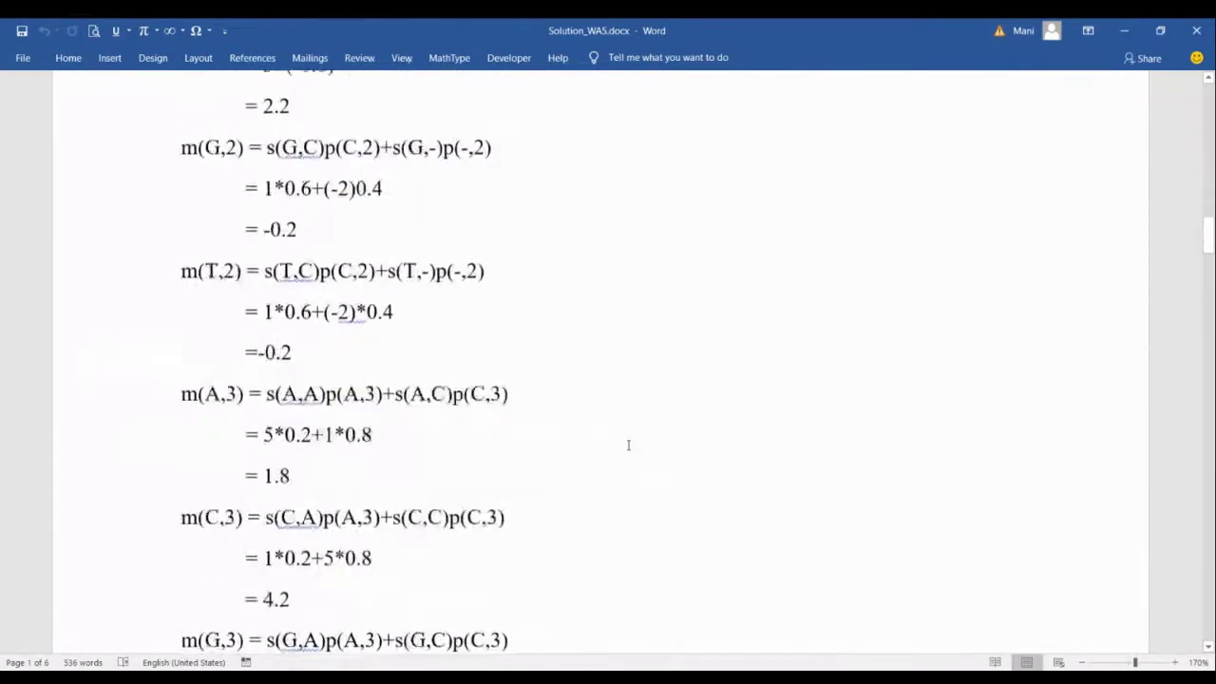
scroll(641, 421, down, 20)
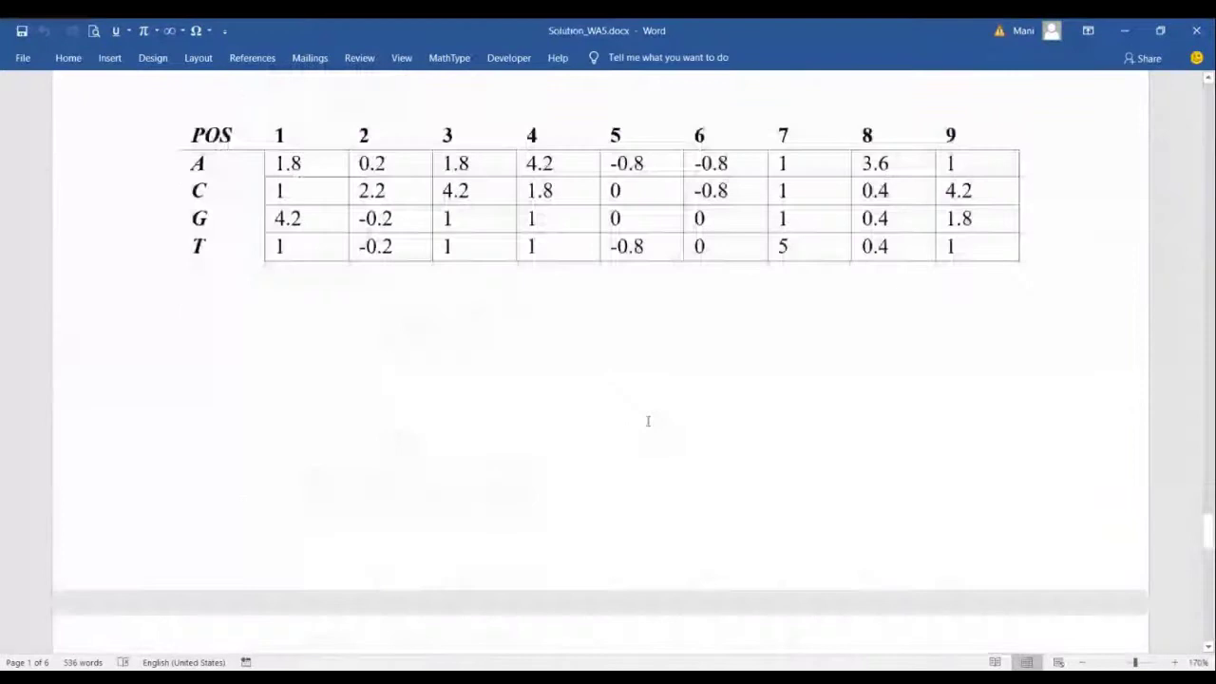
scroll(646, 421, up, 5)
double_click(308, 389)
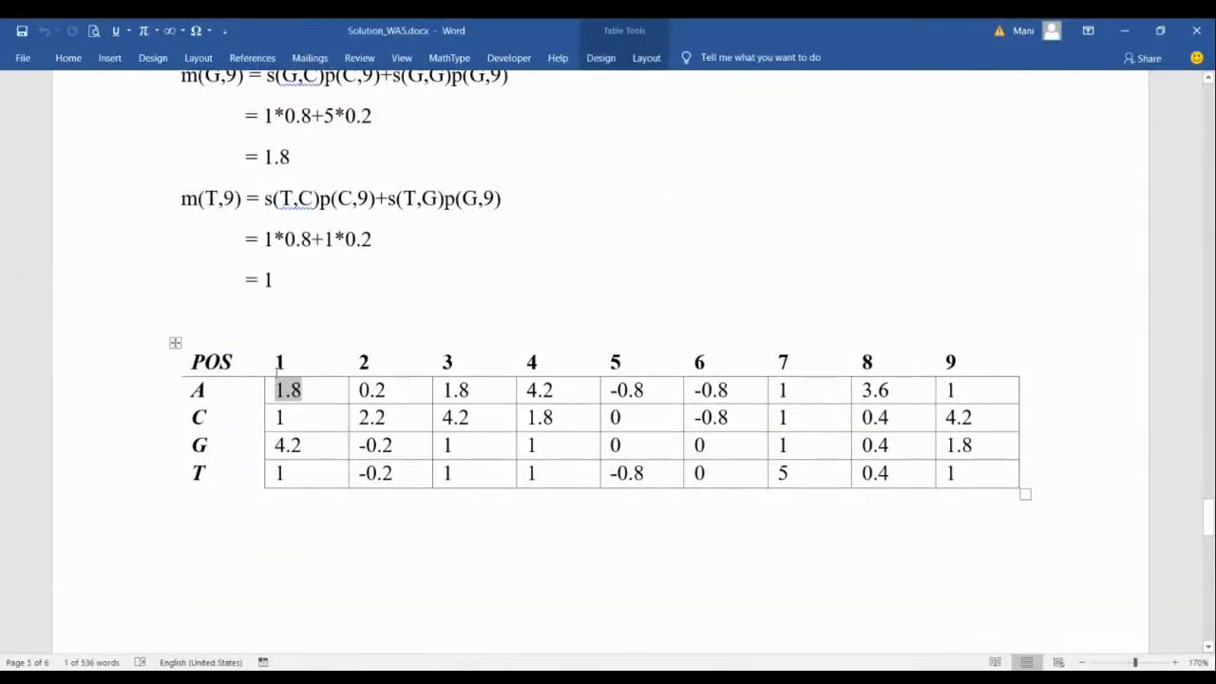
scroll(543, 386, up, 15)
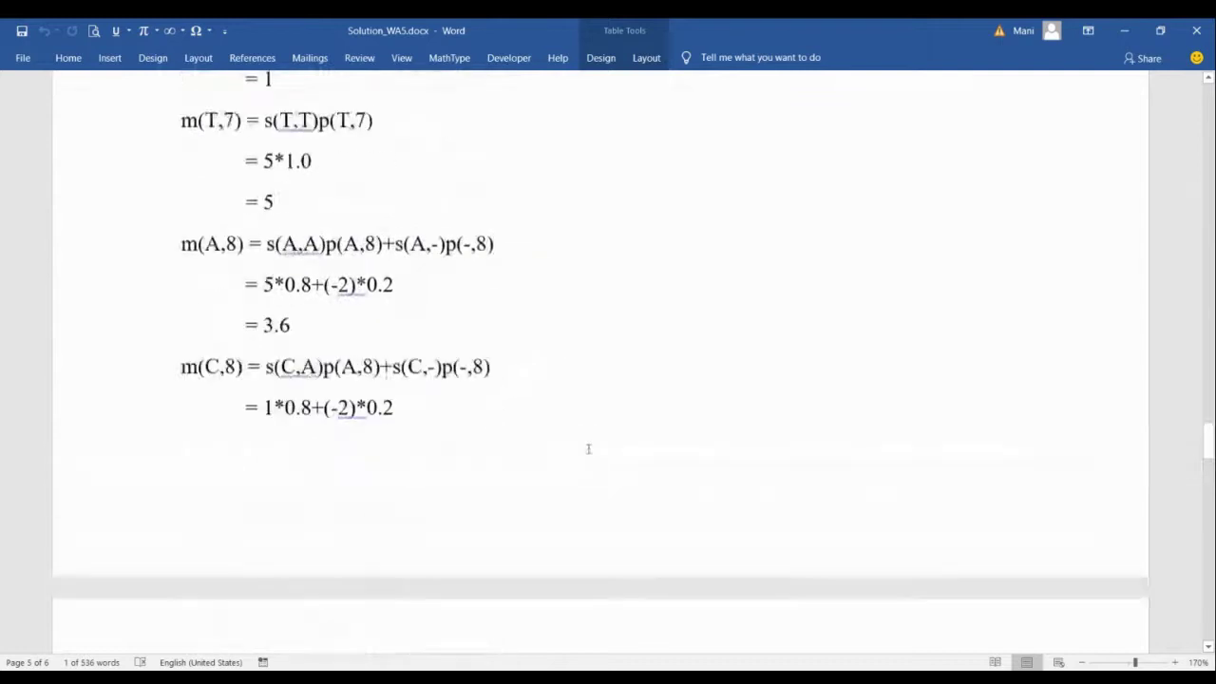
scroll(586, 469, up, 20)
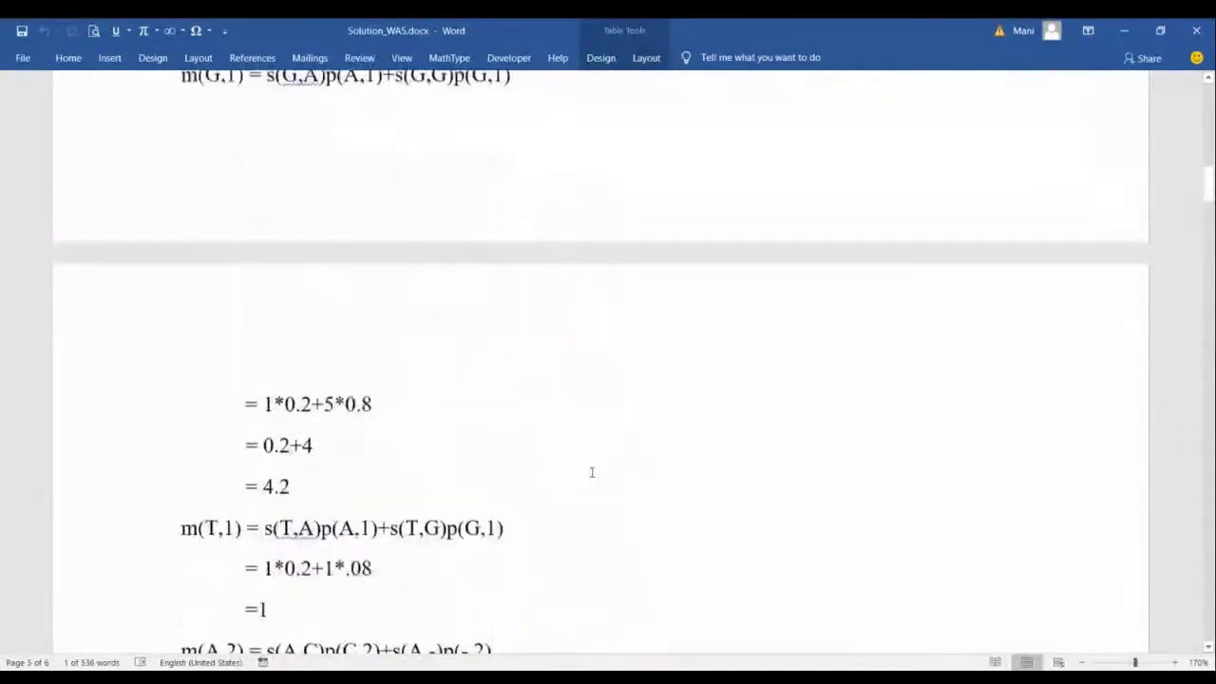
scroll(591, 472, up, 5)
scroll(590, 469, down, 4)
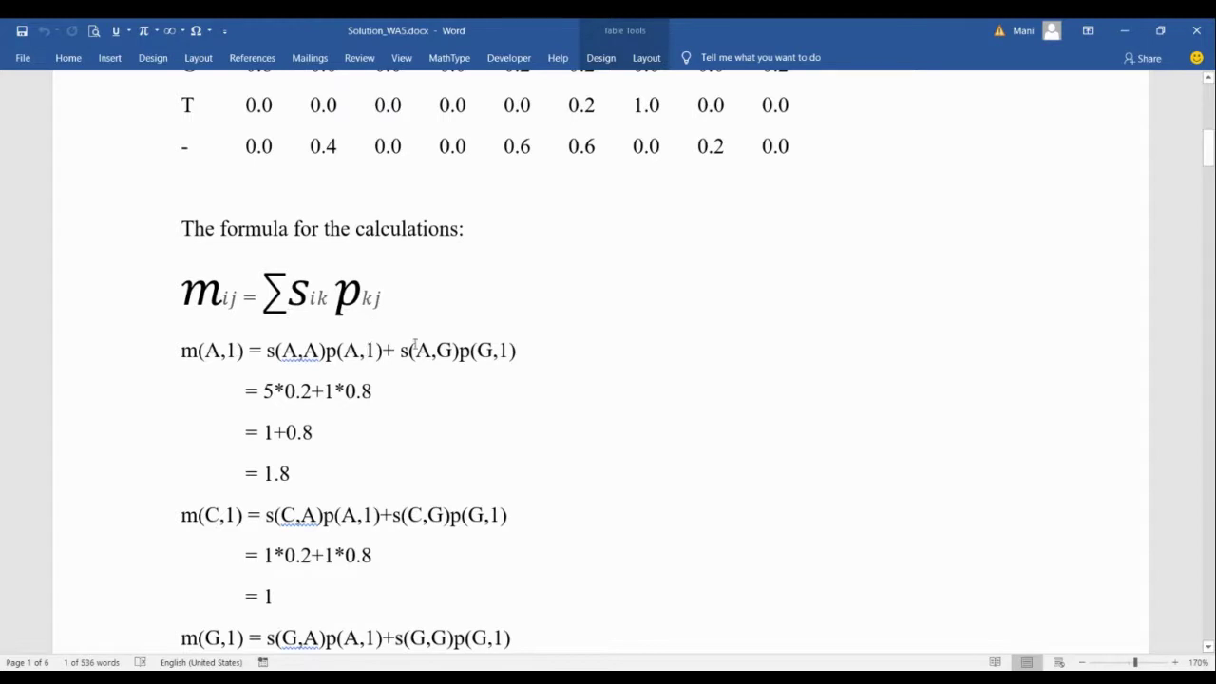
drag(538, 348, 266, 349)
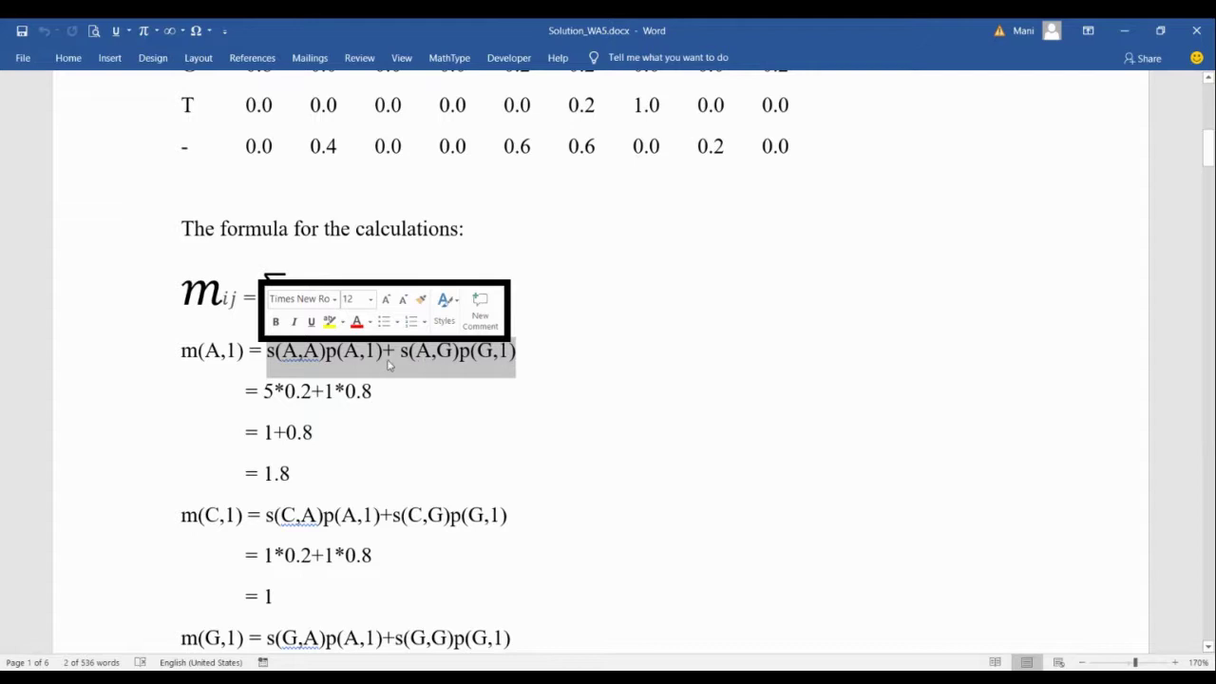
click(570, 355)
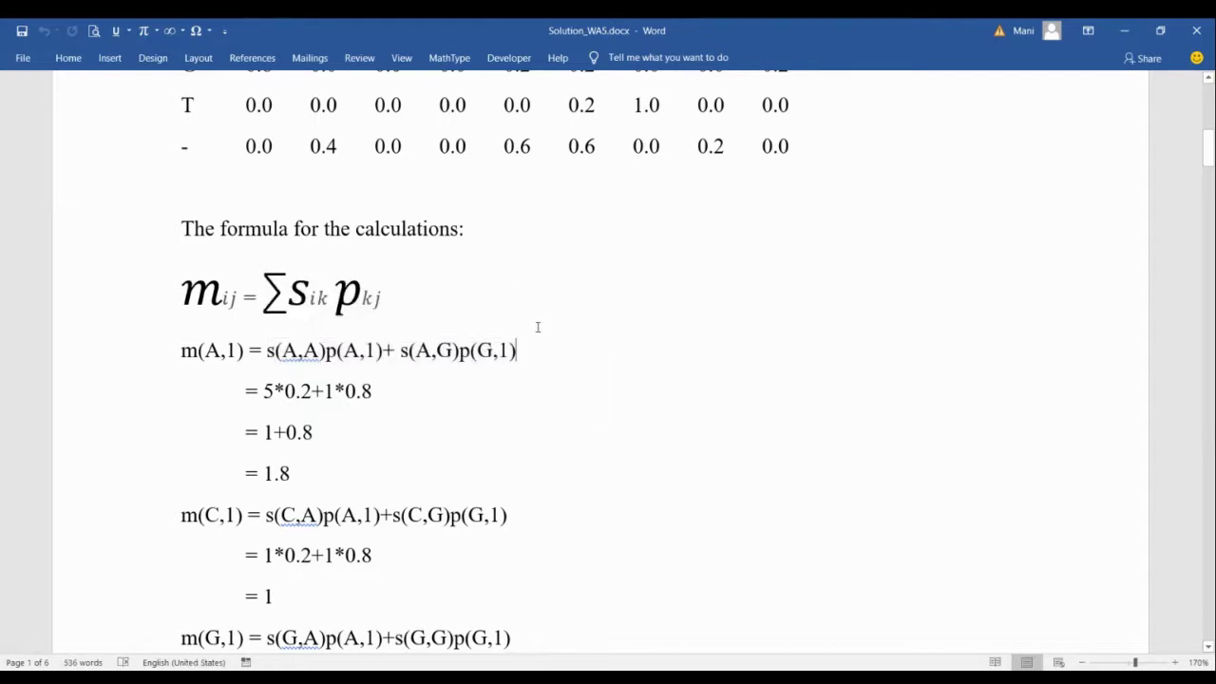